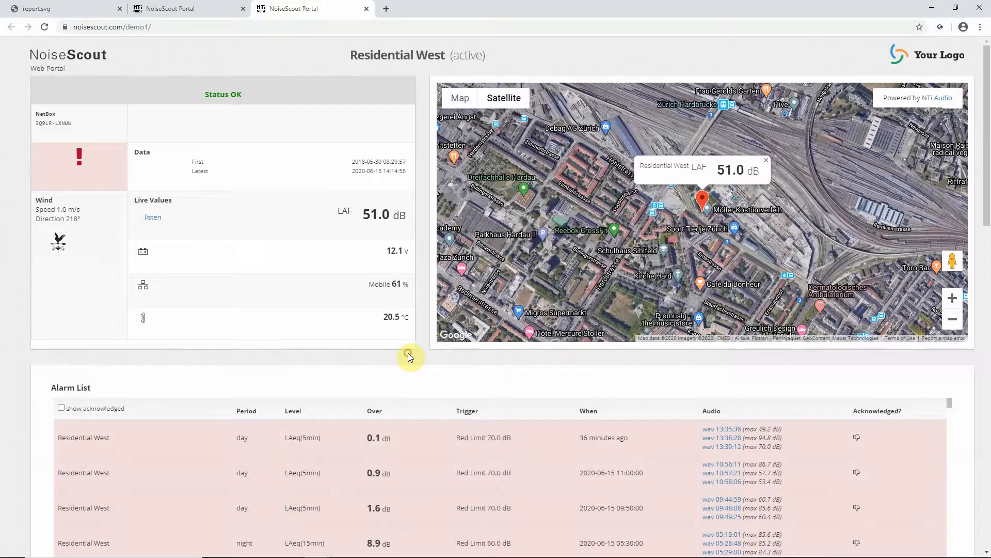
# Scroll the Residential West dashboard past Alarm List and Daily Audit Data to Latest Hour Detailed Data.
pyautogui.scroll(-4, 409, 354)
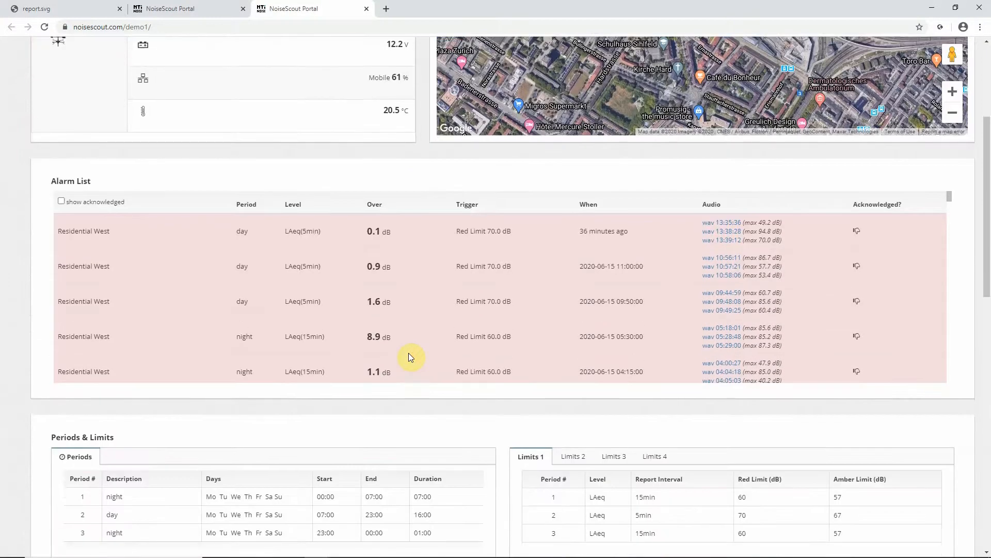
pyautogui.scroll(-6, 409, 354)
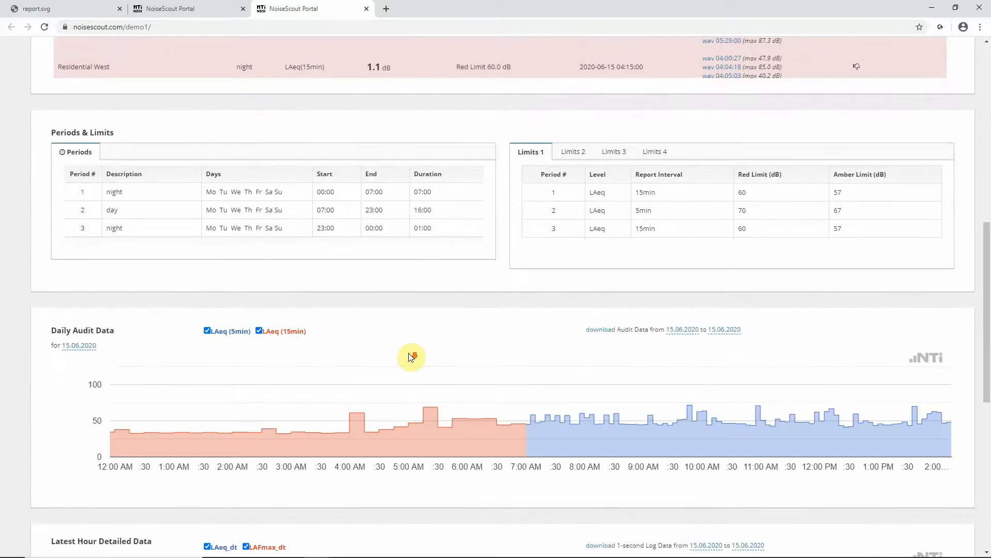
pyautogui.scroll(-5, 411, 357)
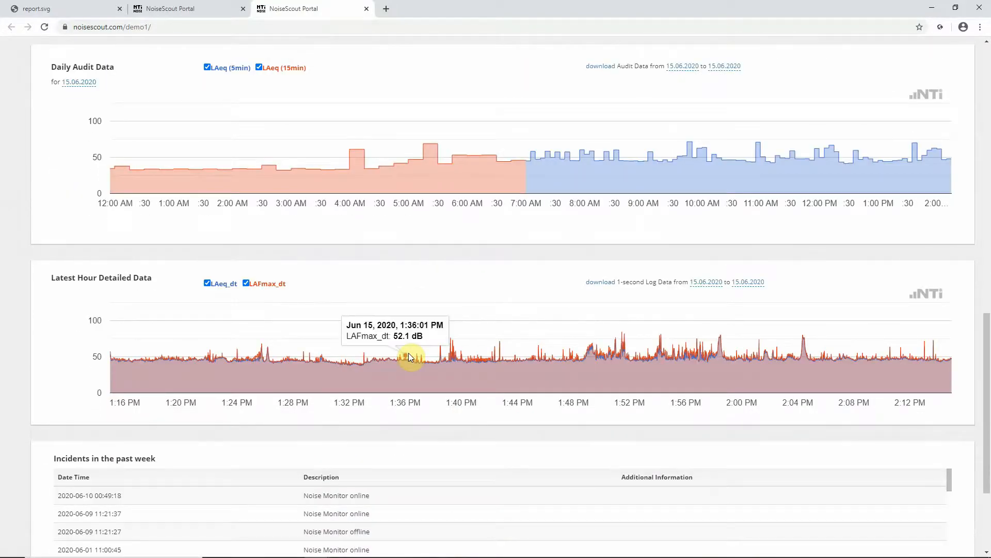
pyautogui.scroll(-1, 409, 356)
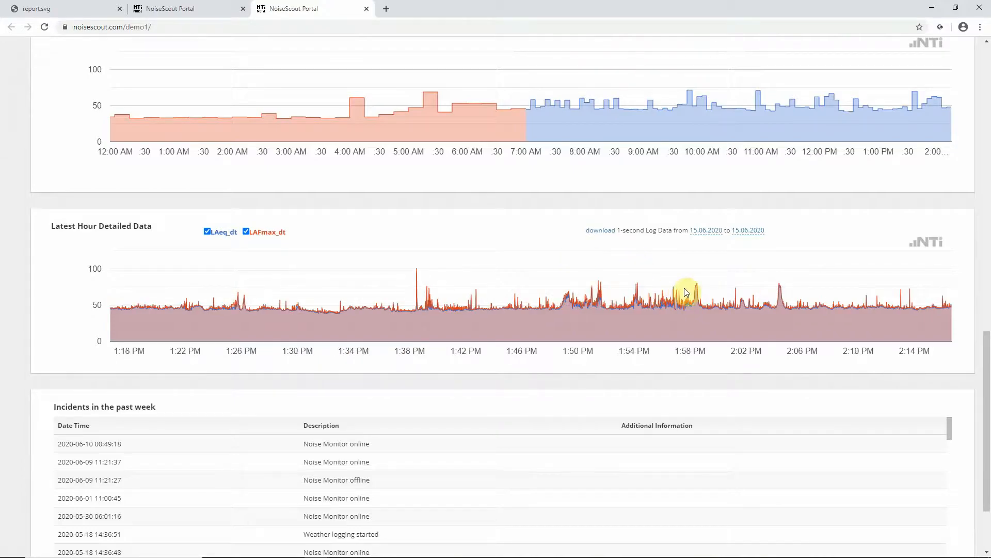
pyautogui.moveTo(685, 288)
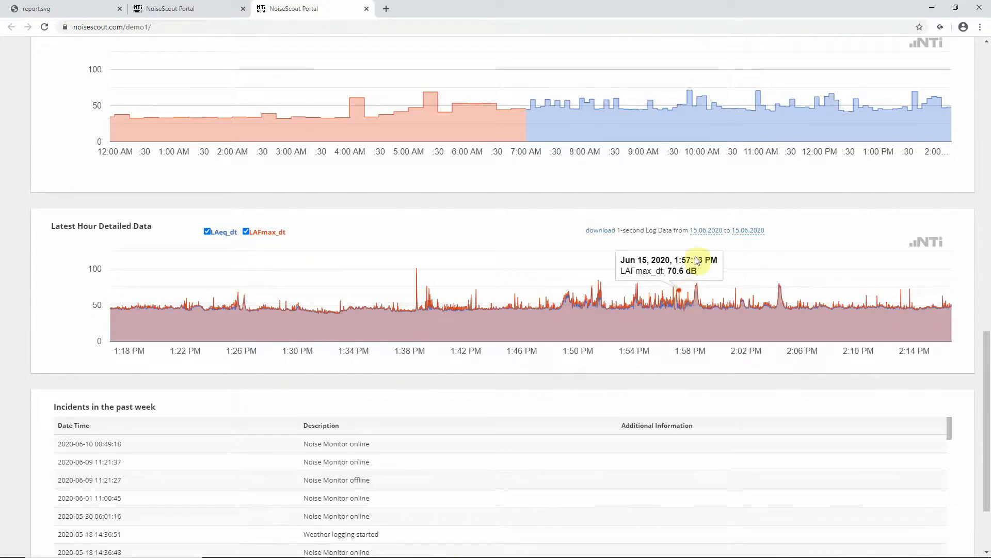
# Download the 1-second log data from 01.06.2020 to 01.06.2020 as a zip and open it.
pyautogui.click(706, 237)
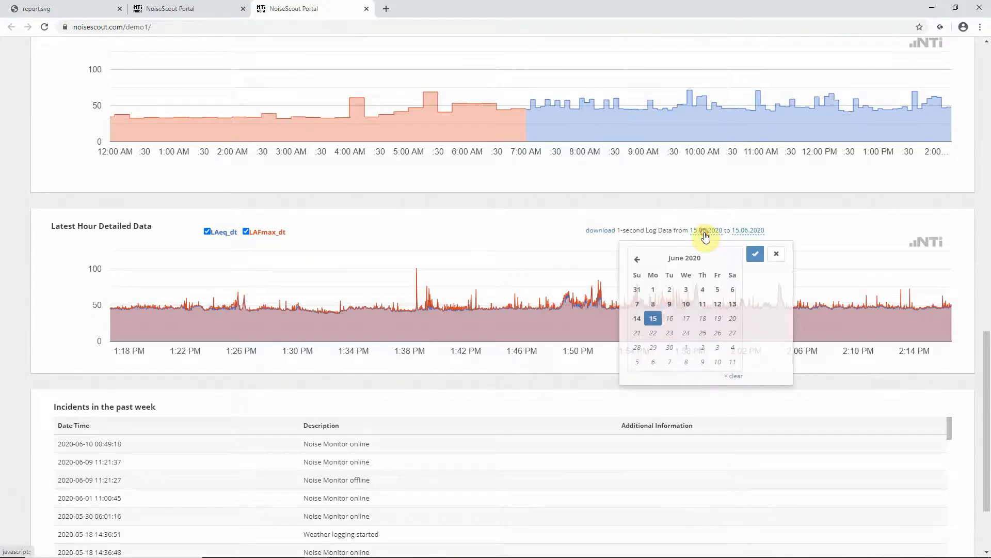
pyautogui.click(654, 289)
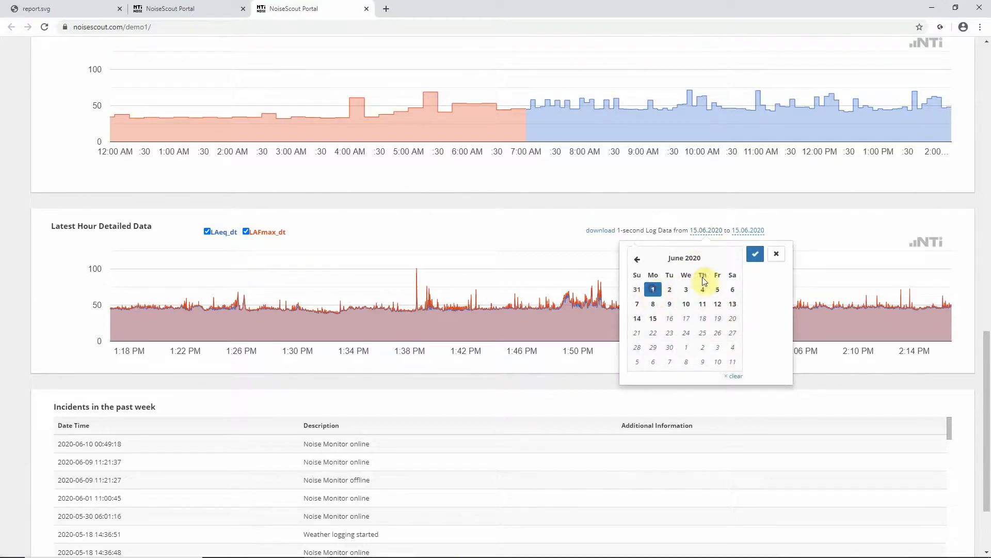
pyautogui.click(756, 253)
pyautogui.click(746, 235)
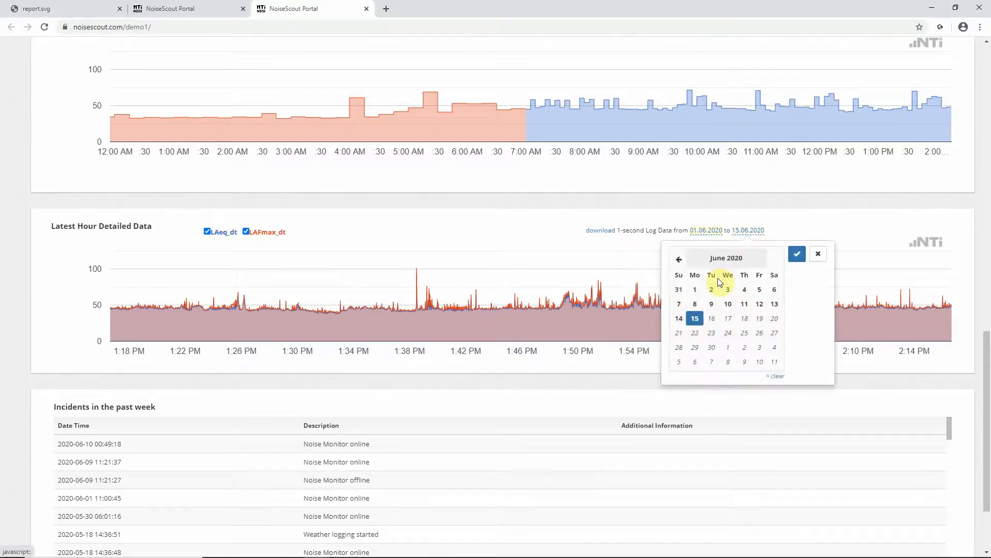
pyautogui.click(695, 289)
pyautogui.click(798, 254)
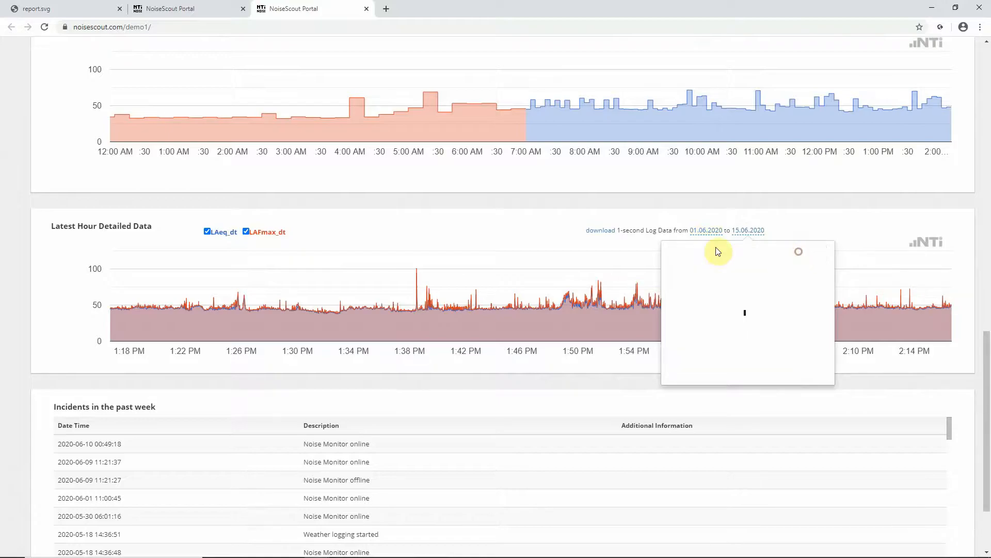
pyautogui.click(601, 233)
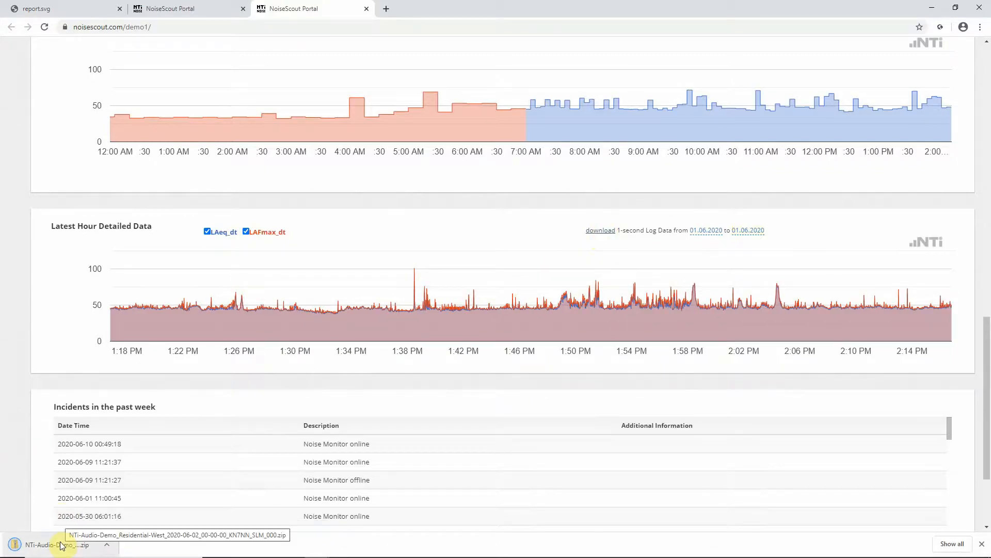
pyautogui.click(62, 546)
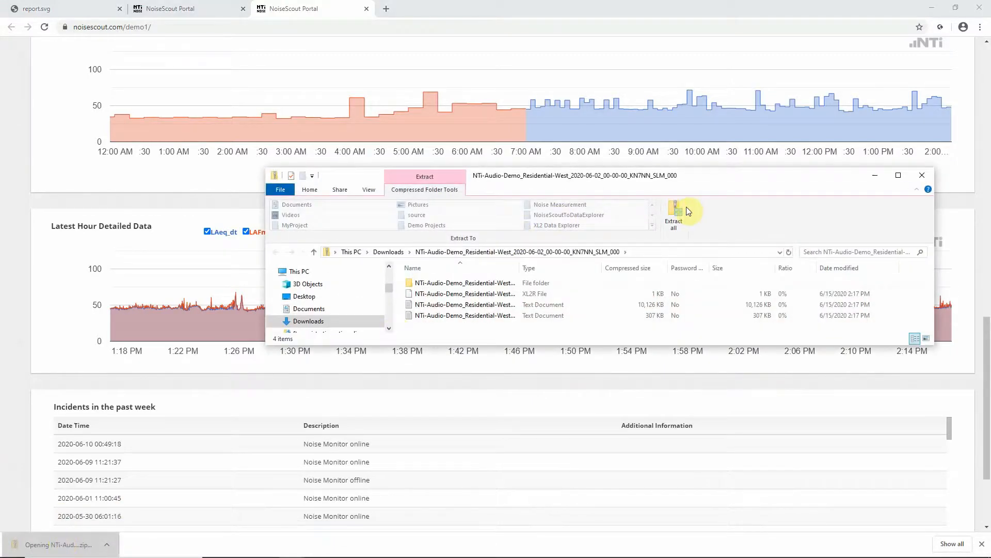
# Extract the log zip, close the zip window, widen the Name column, and launch XL2 Data Explorer.
pyautogui.click(671, 216)
pyautogui.click(585, 383)
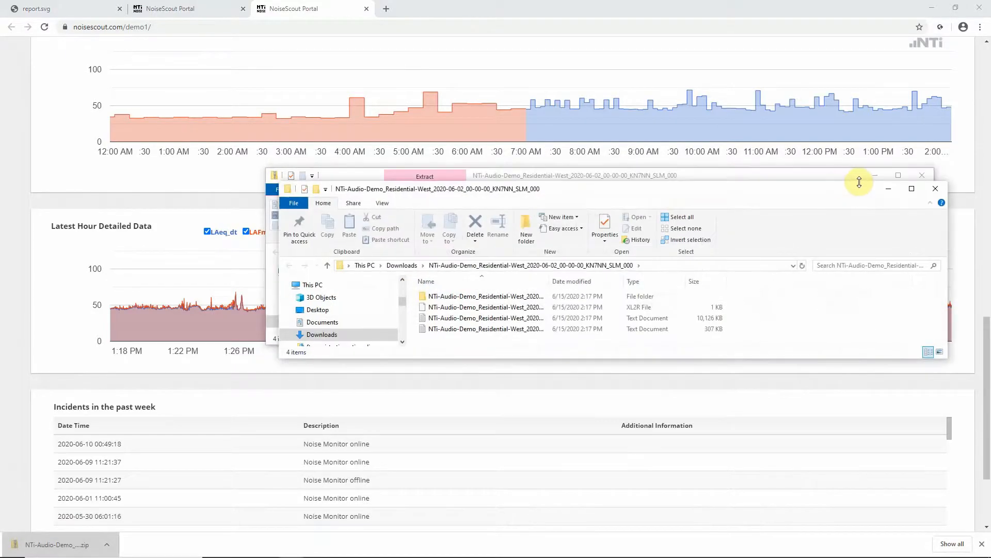
pyautogui.click(923, 175)
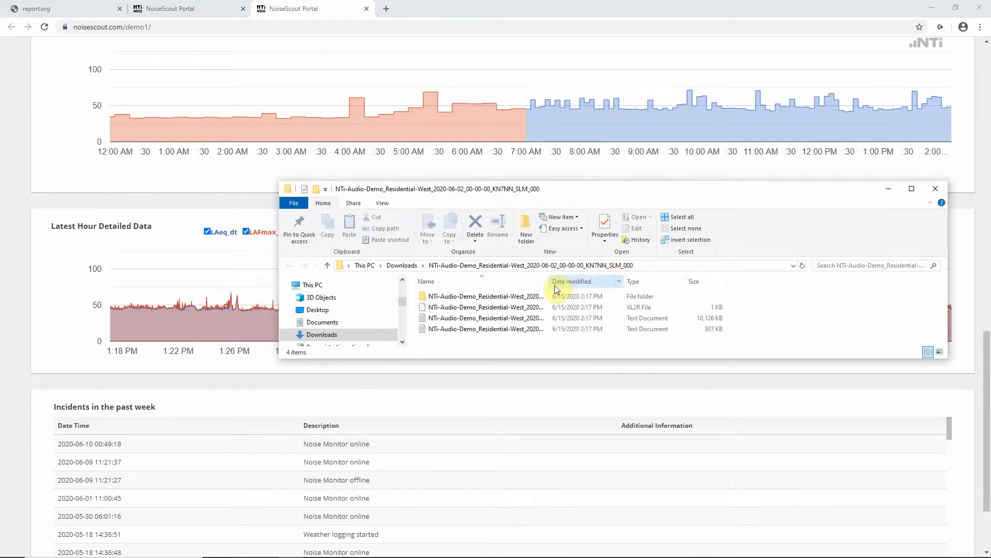
pyautogui.moveTo(548, 281); pyautogui.dragTo(717, 281)
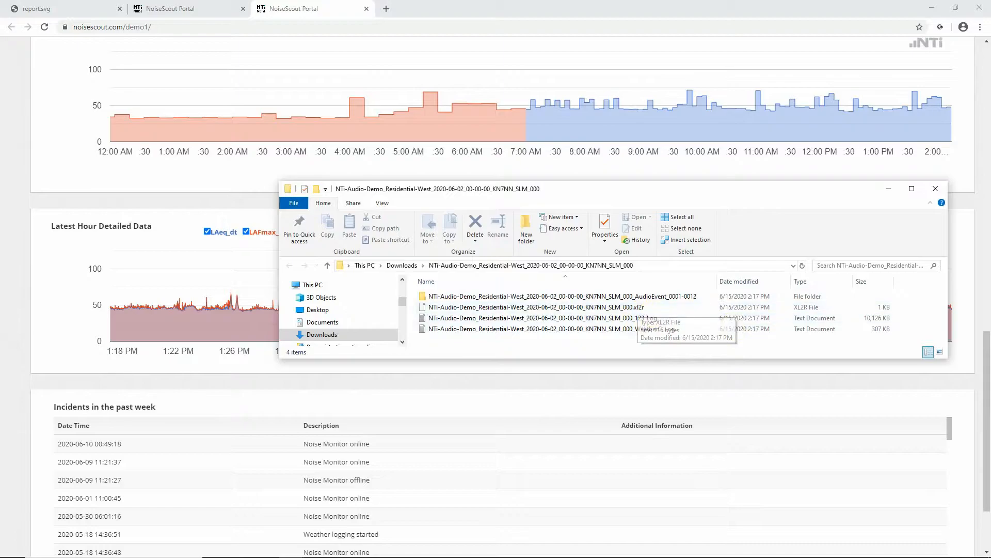
pyautogui.click(671, 556)
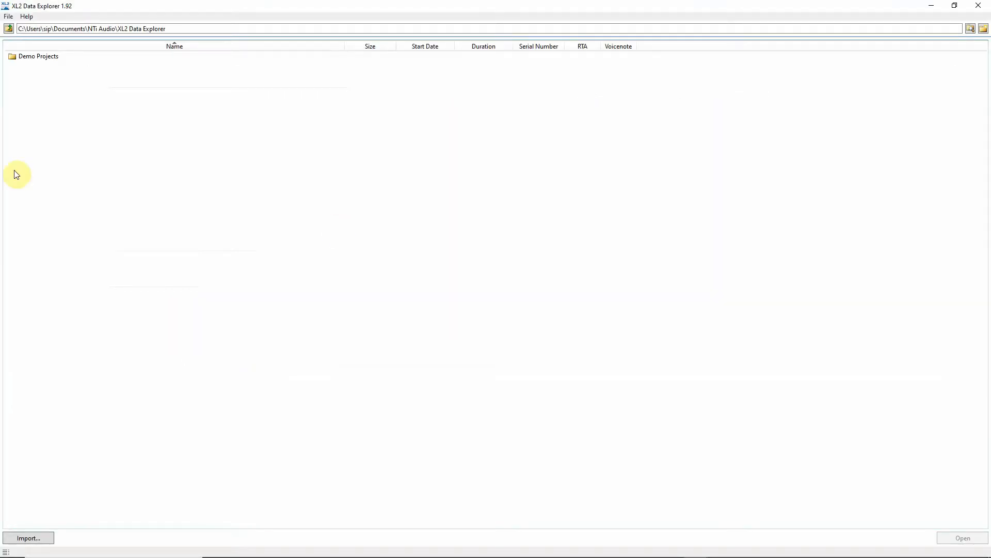
# Import the Residential West .xl2r log file as a project and open it.
pyautogui.click(8, 17)
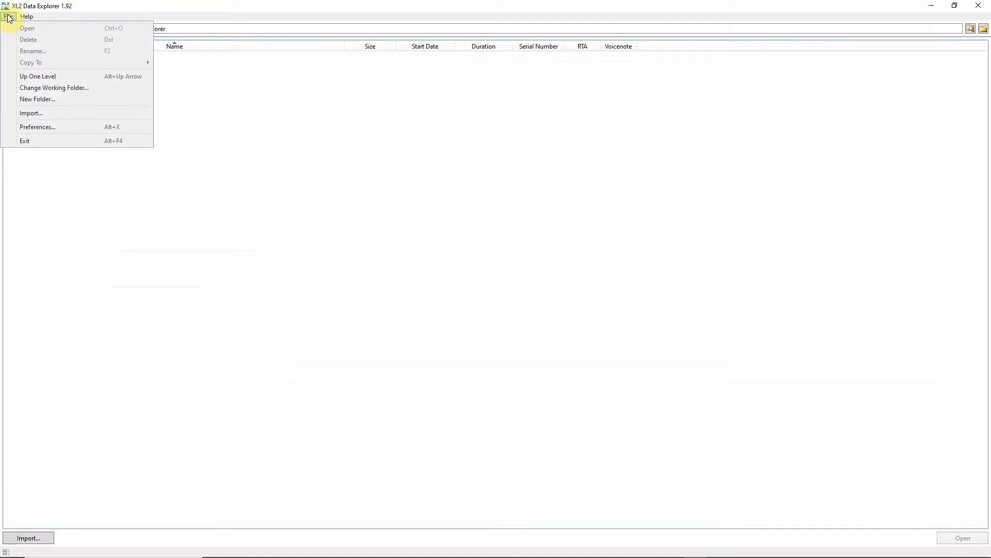
pyautogui.click(36, 112)
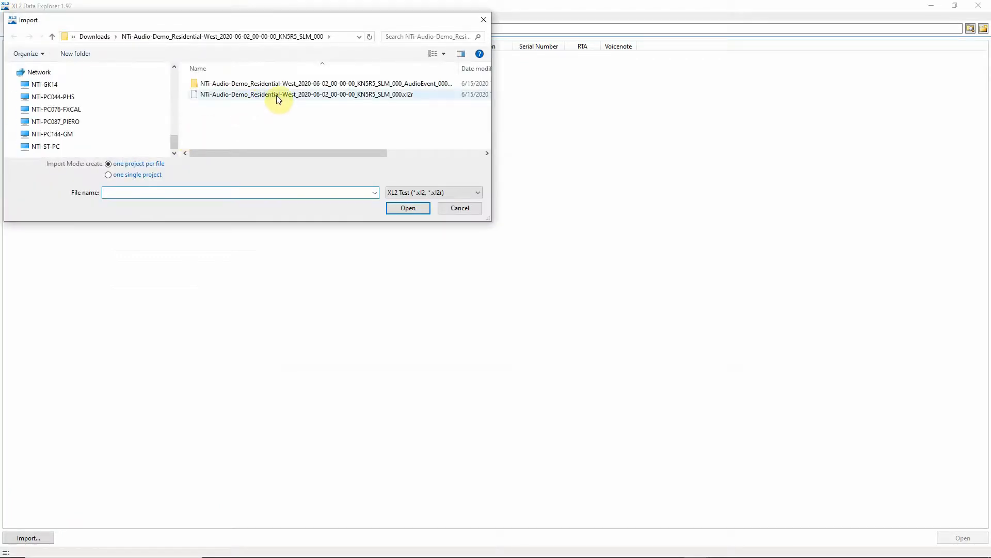
pyautogui.click(277, 95)
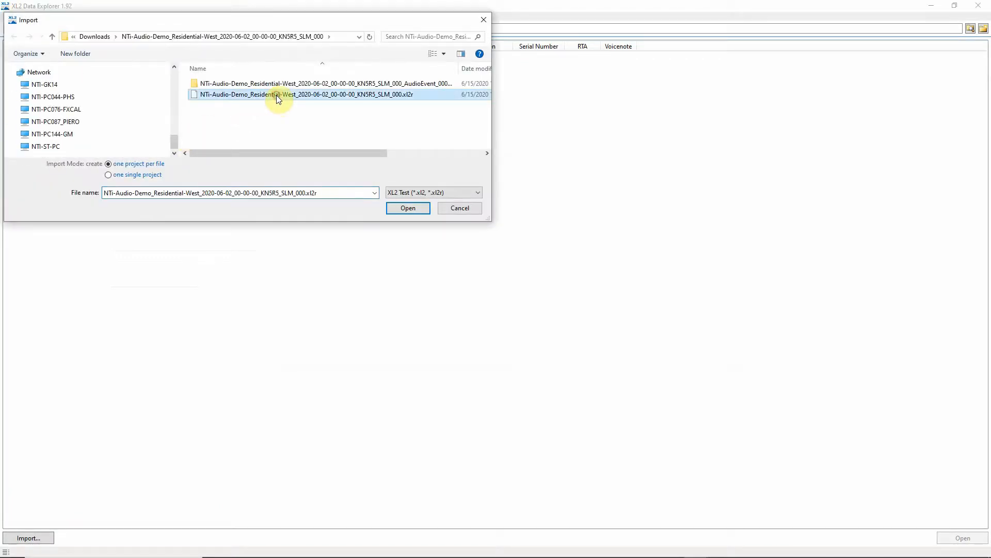
pyautogui.click(407, 209)
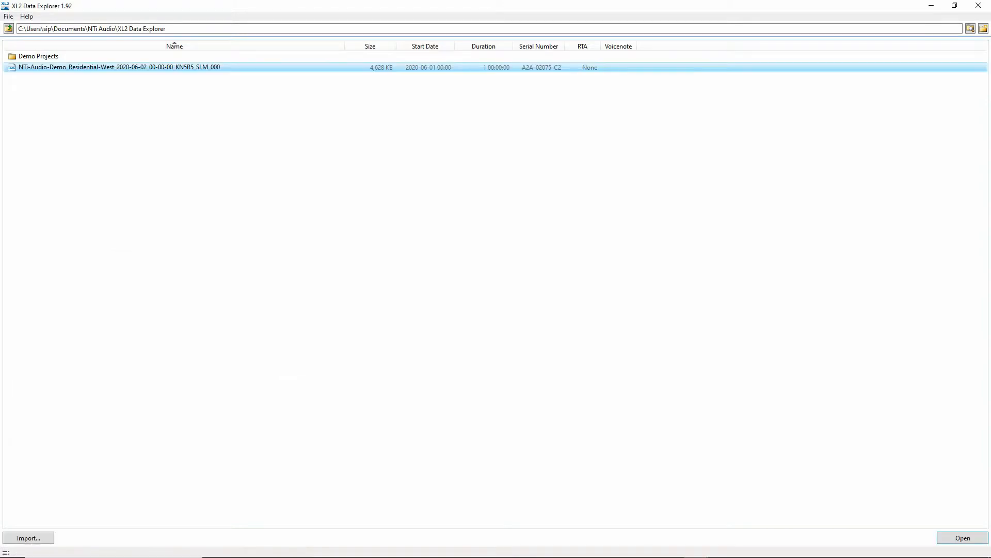
pyautogui.click(8, 17)
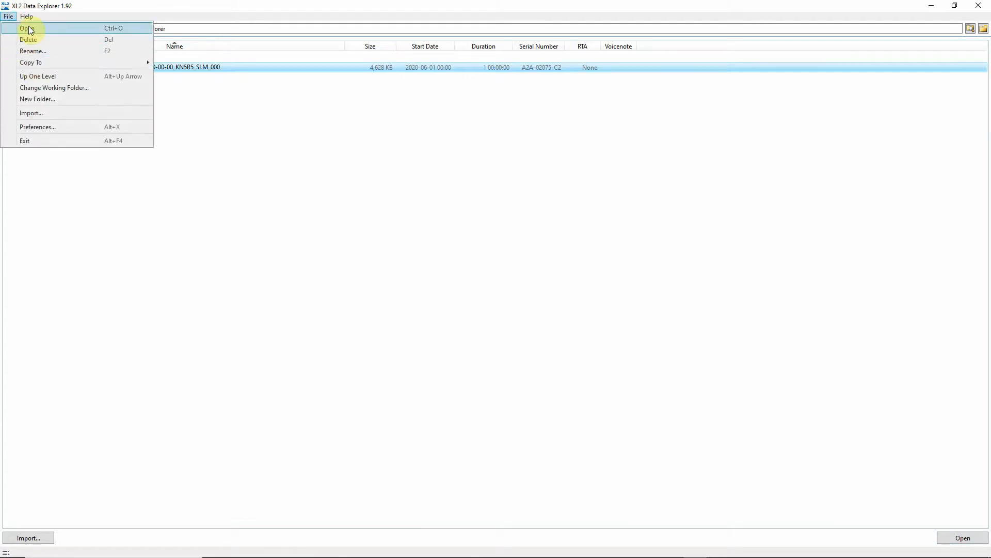
pyautogui.click(26, 28)
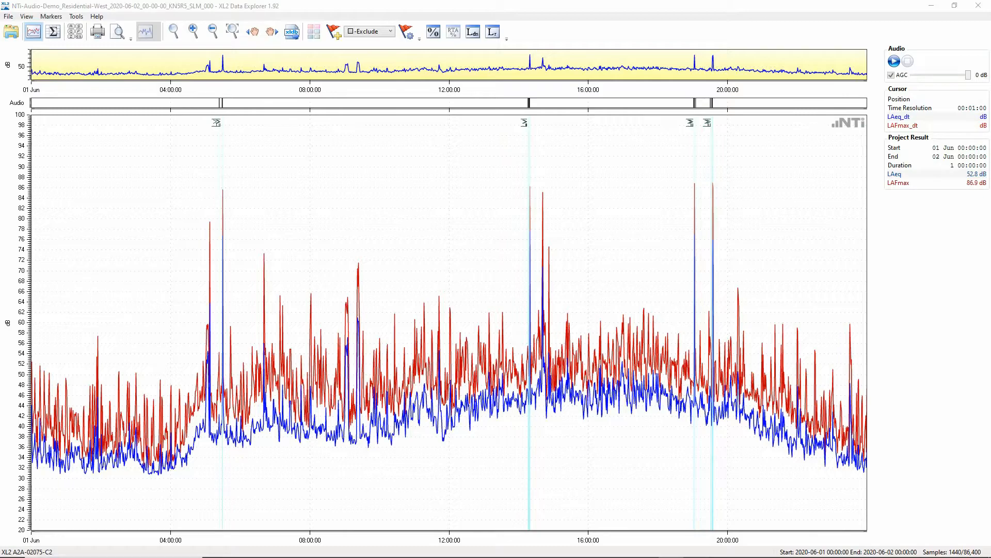
# Zoom into the 05:23 marker on 1 June and play back its audio.
pyautogui.scroll(1, 217, 153)
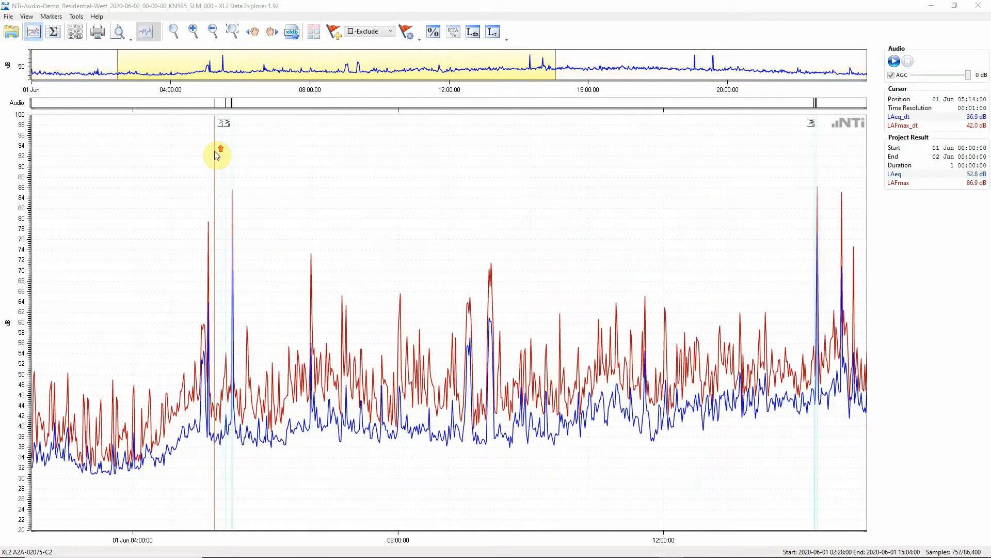
pyautogui.scroll(2, 223, 151)
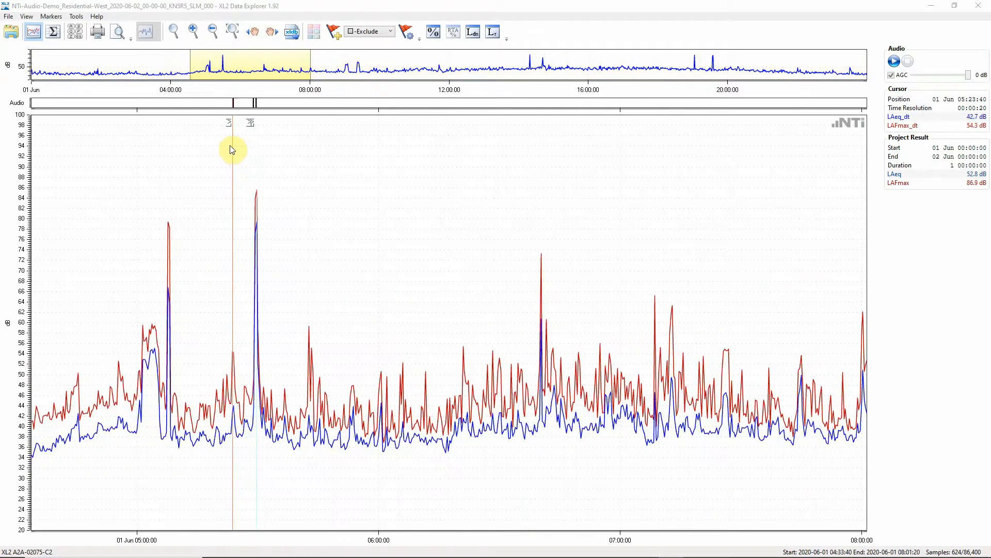
pyautogui.scroll(2, 232, 154)
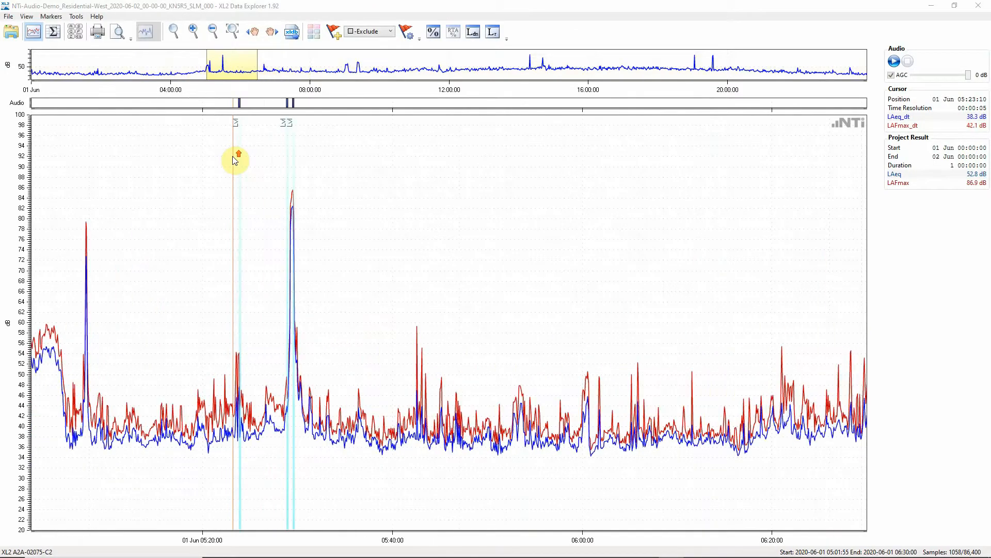
pyautogui.scroll(2, 235, 158)
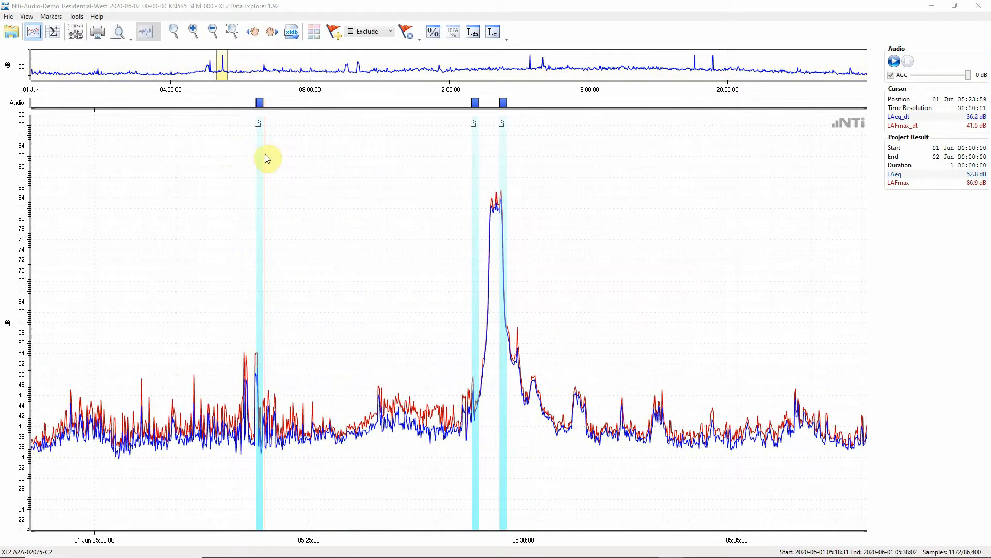
pyautogui.scroll(1, 263, 156)
pyautogui.scroll(1, 253, 160)
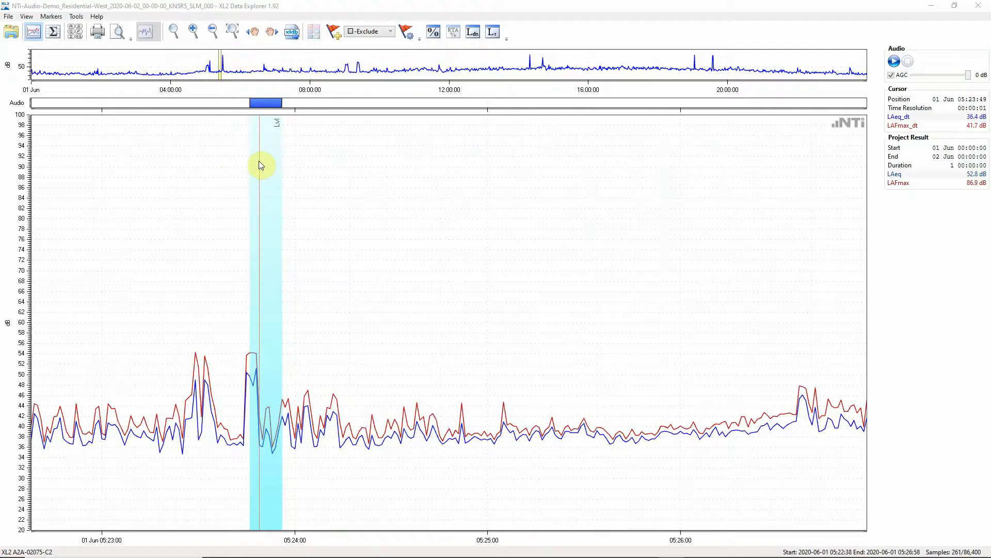
pyautogui.scroll(1, 261, 163)
pyautogui.click(249, 107)
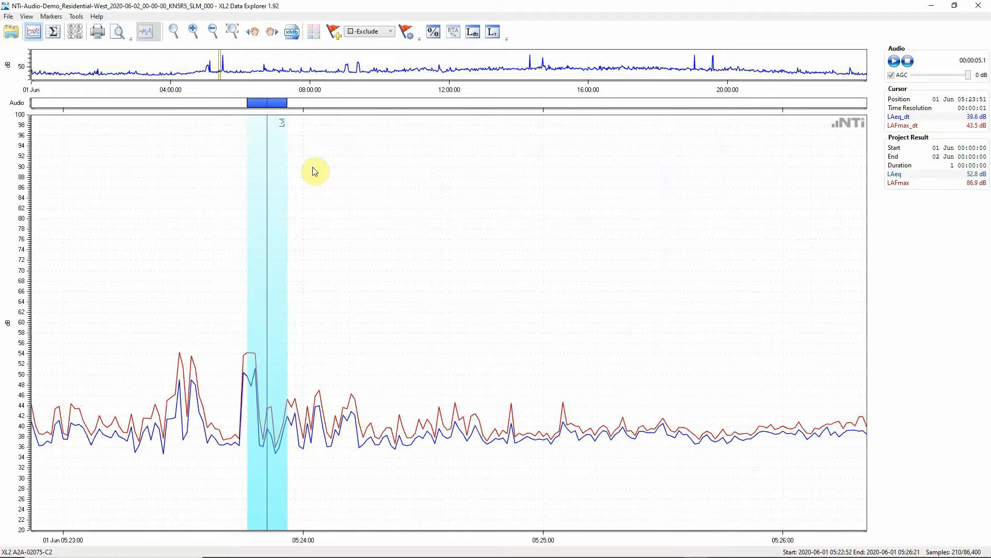
# Rename marker type 1 to Birds in the marker type definitions.
pyautogui.click(316, 35)
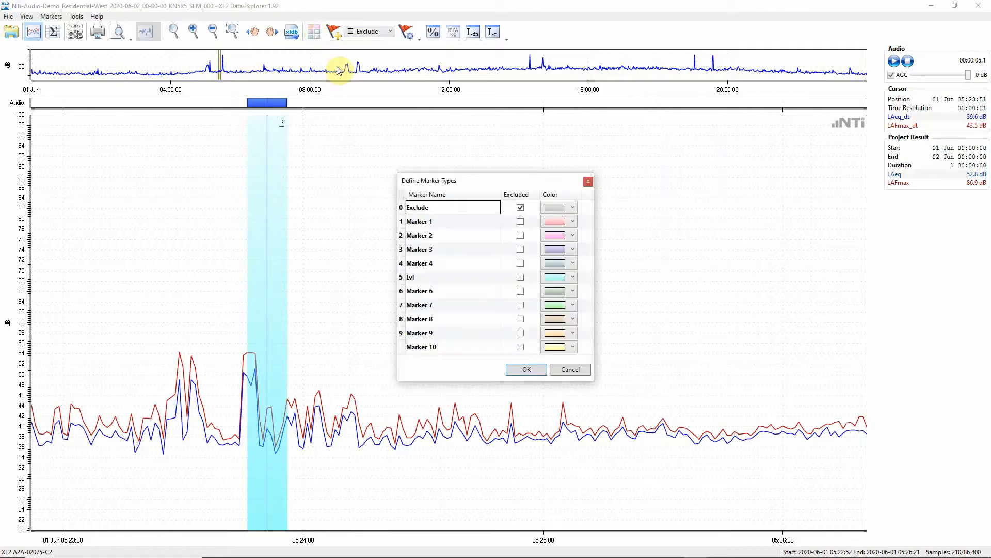
pyautogui.click(440, 223)
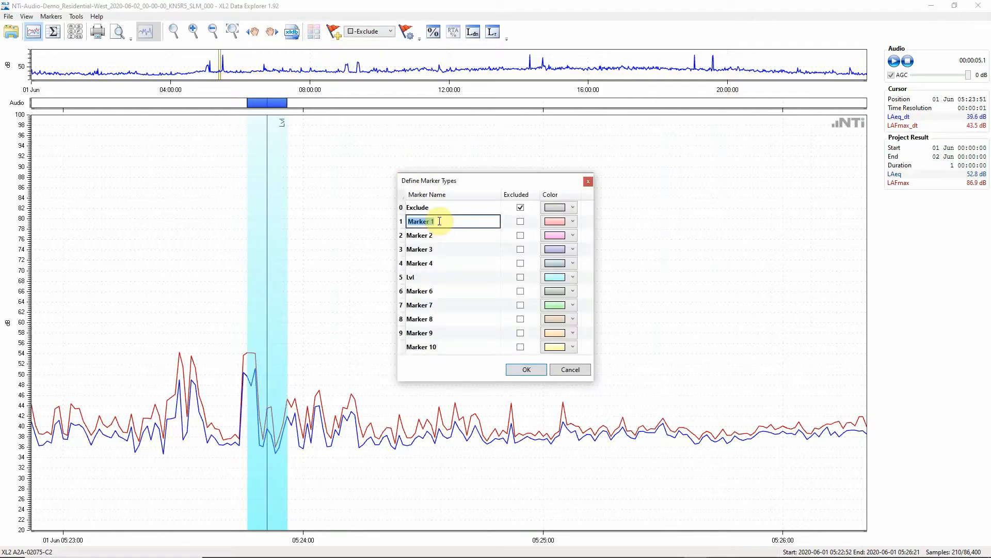
pyautogui.write('B')
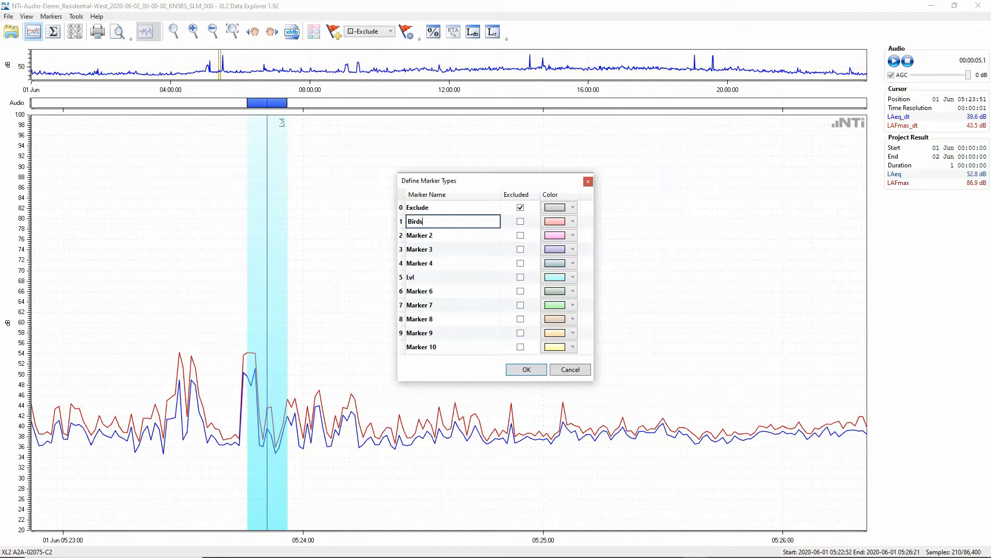
pyautogui.write('irds')
pyautogui.press('Return')
pyautogui.click(533, 370)
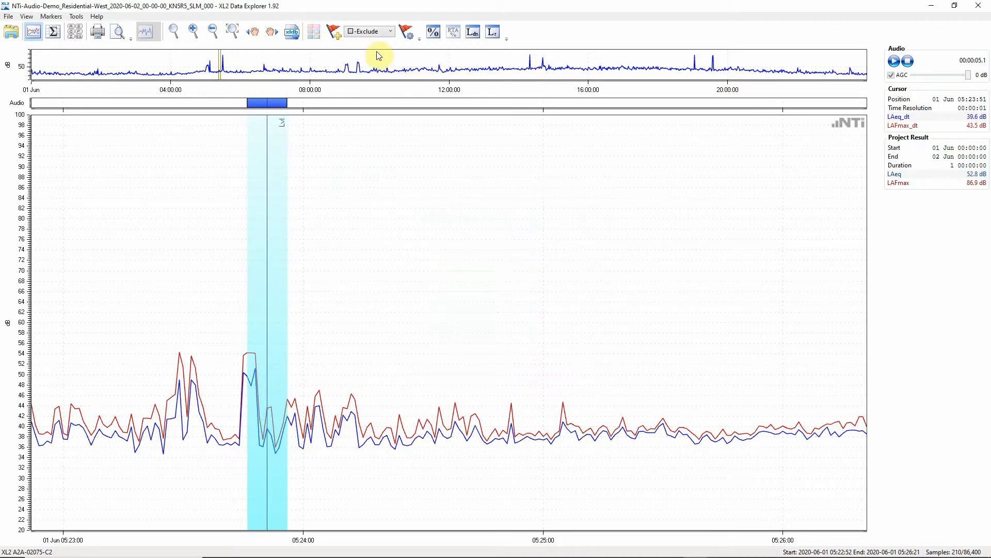
# Mark the 05:23:44–05:23:47 burst as Birds and delete the overlapping Lvl marker.
pyautogui.click(362, 31)
pyautogui.click(368, 53)
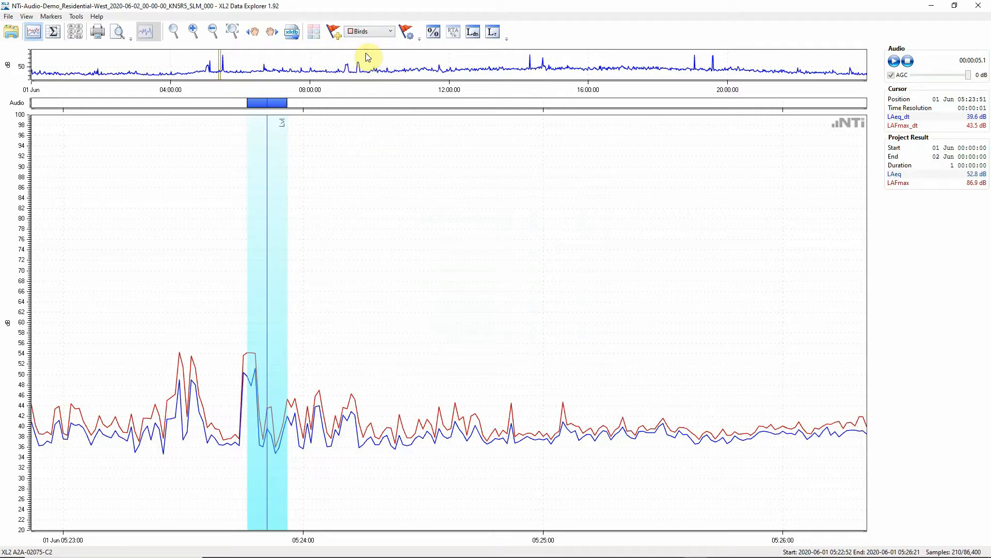
pyautogui.click(336, 34)
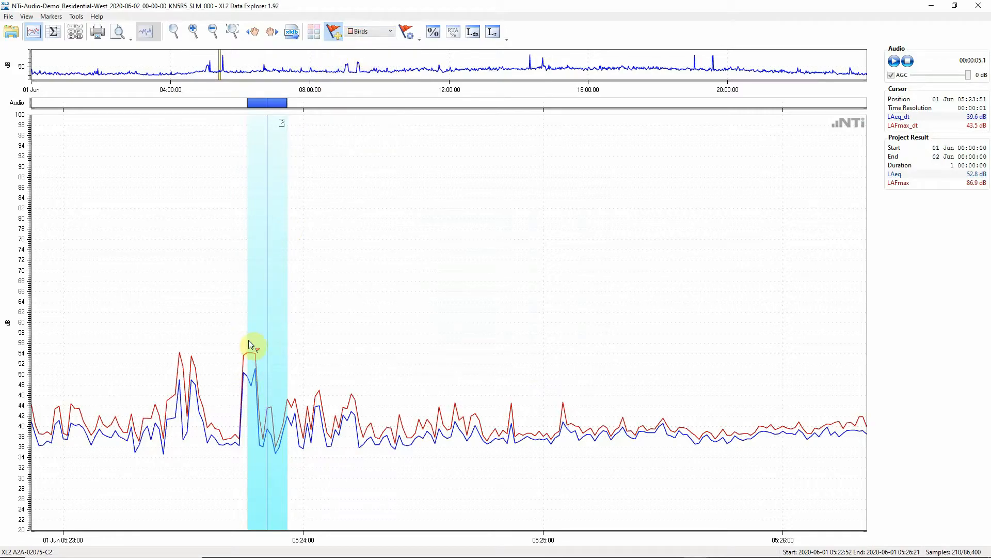
pyautogui.moveTo(240, 394); pyautogui.dragTo(262, 395)
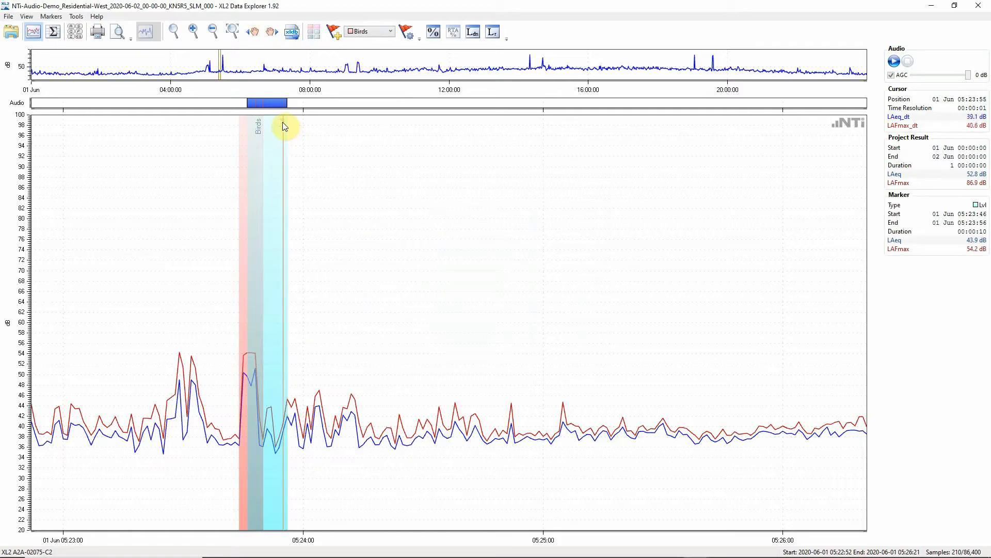
pyautogui.rightClick(283, 123)
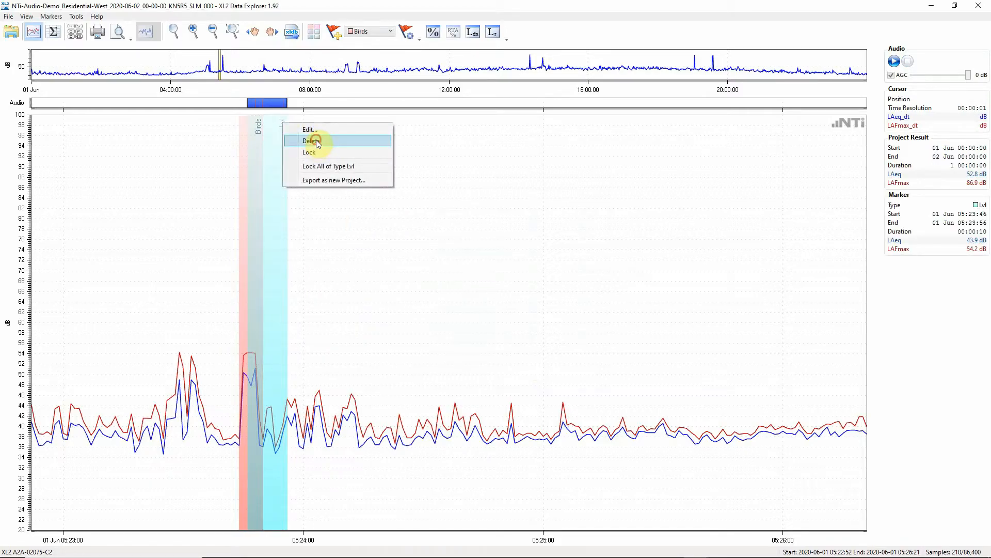
pyautogui.click(311, 141)
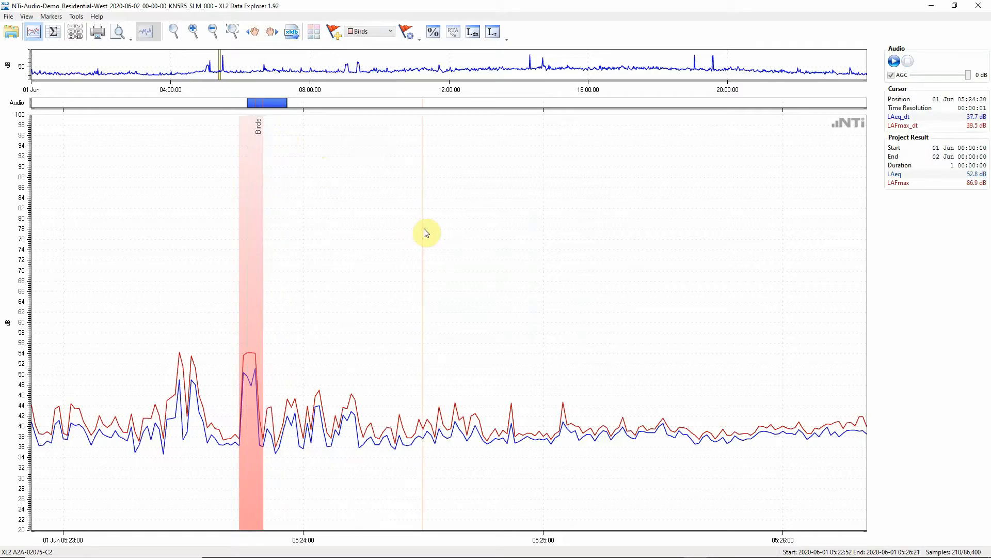
# Zoom from the full day into the roughly 86 dB spike near 14:18, then play and pause its audio.
pyautogui.scroll(-4, 449, 237)
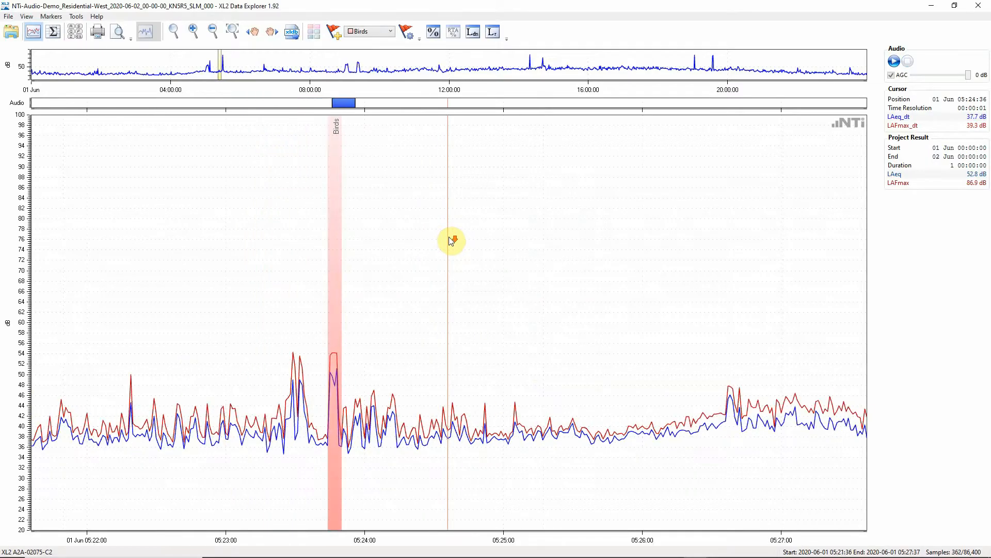
pyautogui.scroll(-5, 594, 265)
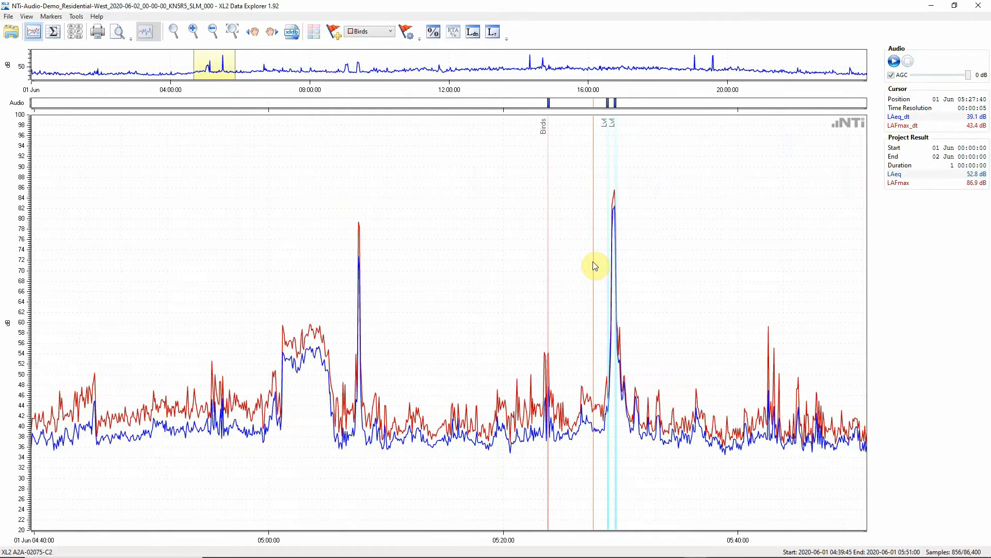
pyautogui.scroll(-2, 705, 291)
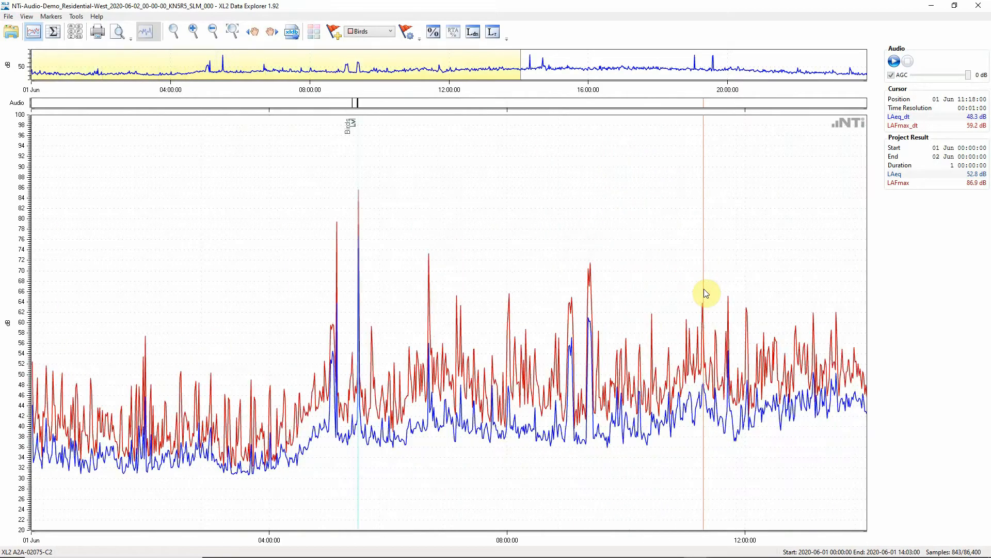
pyautogui.scroll(-2, 704, 289)
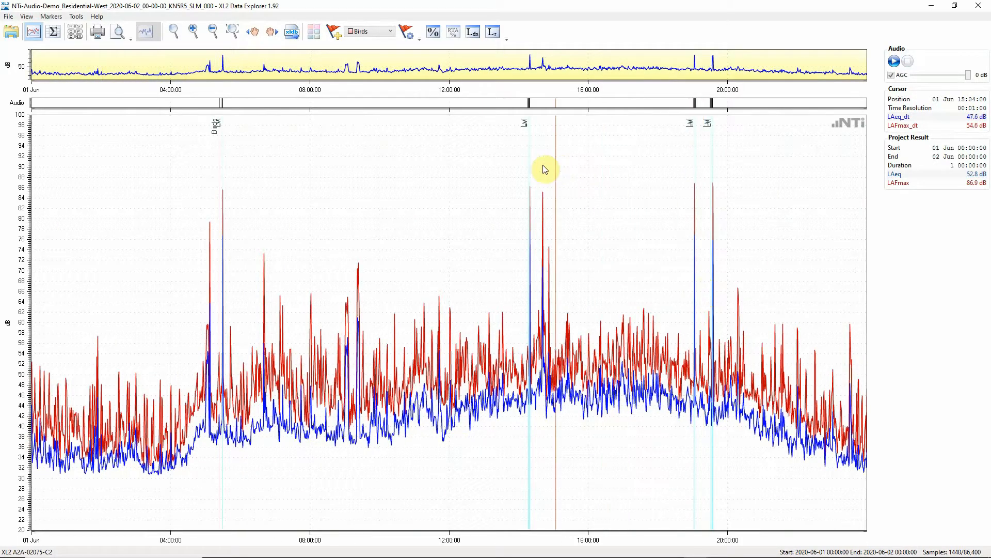
pyautogui.scroll(2, 537, 167)
pyautogui.scroll(6, 527, 170)
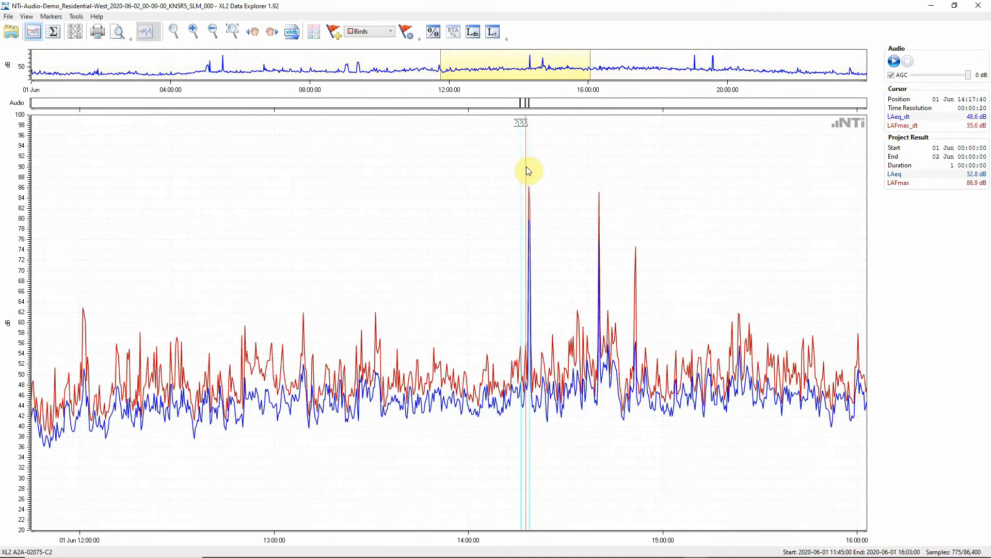
pyautogui.scroll(5, 538, 176)
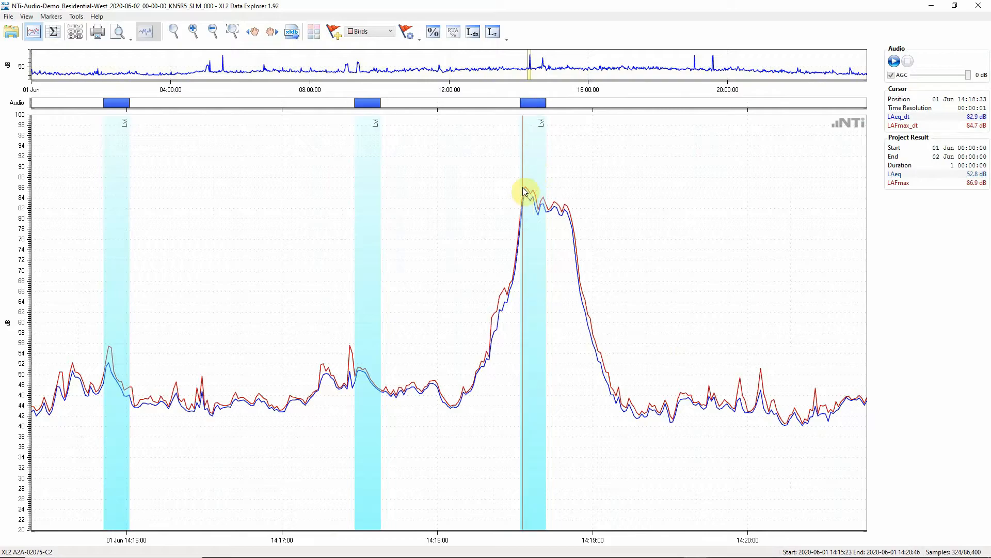
pyautogui.click(522, 107)
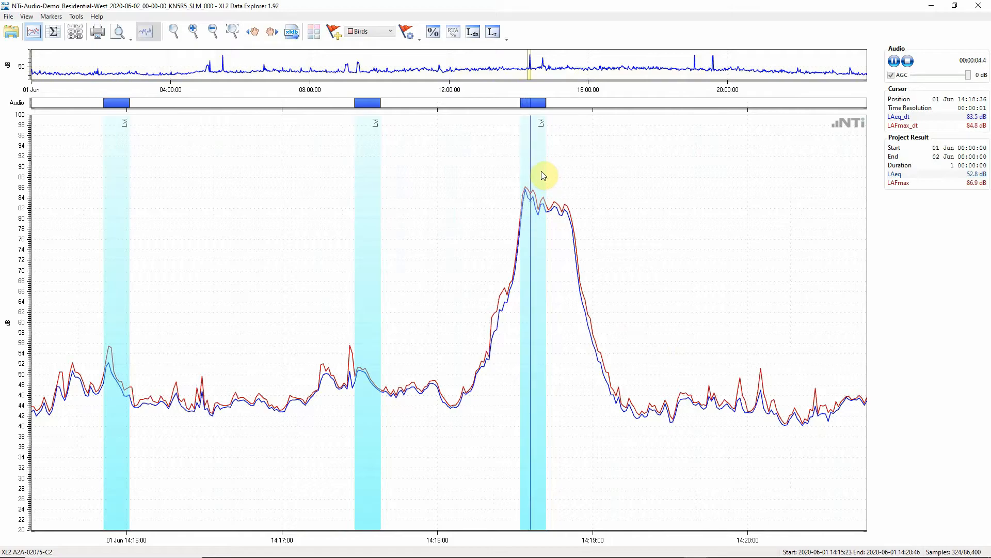
pyautogui.press('space')
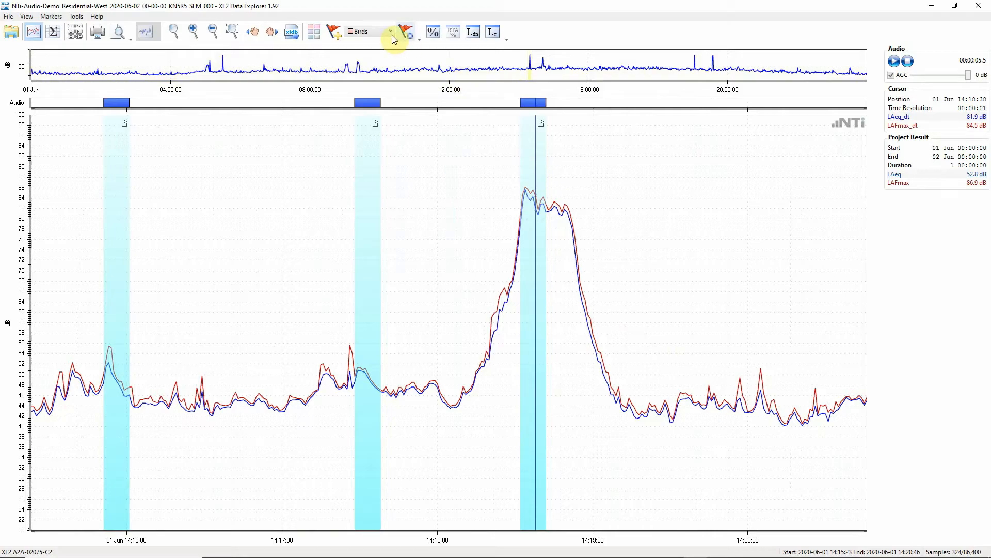
# Rename Marker 2 to Train, tick its Excluded box, and confirm the definitions.
pyautogui.click(316, 33)
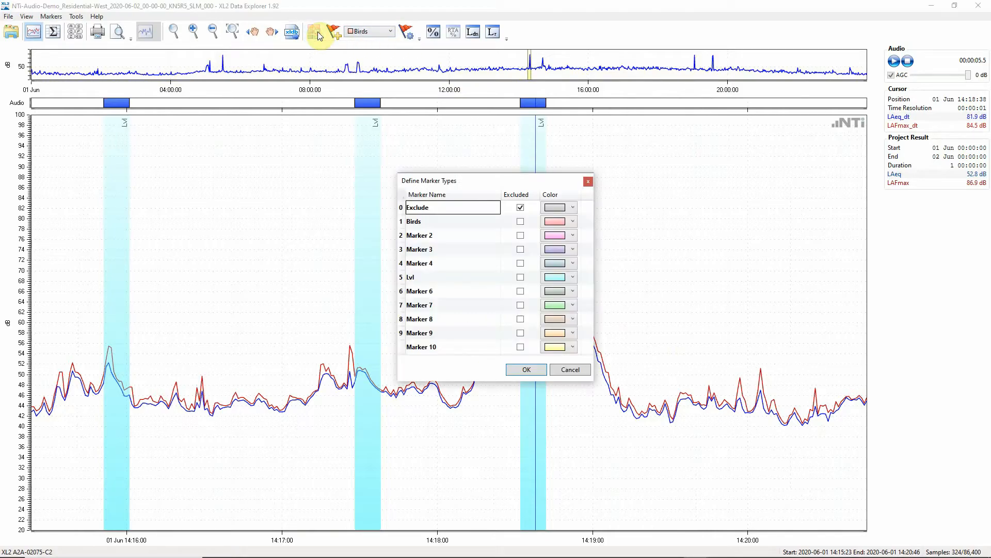
pyautogui.click(433, 235)
pyautogui.doubleClick(436, 236)
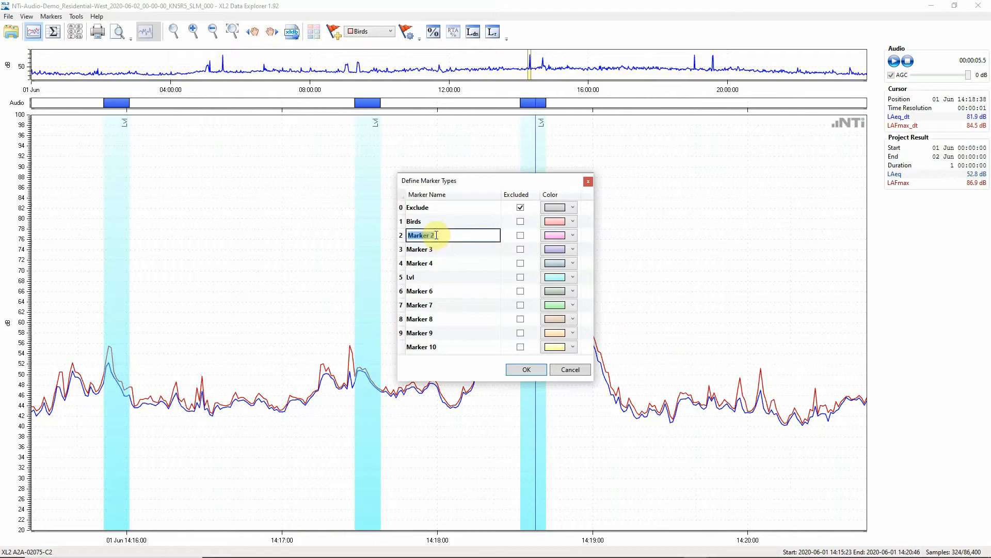
pyautogui.write('Train')
pyautogui.press('Return')
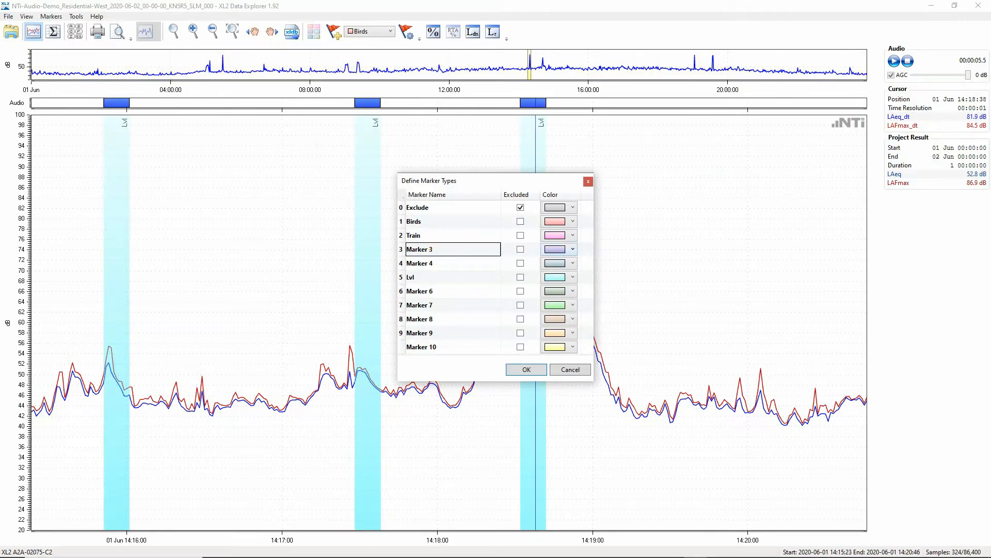
pyautogui.click(573, 249)
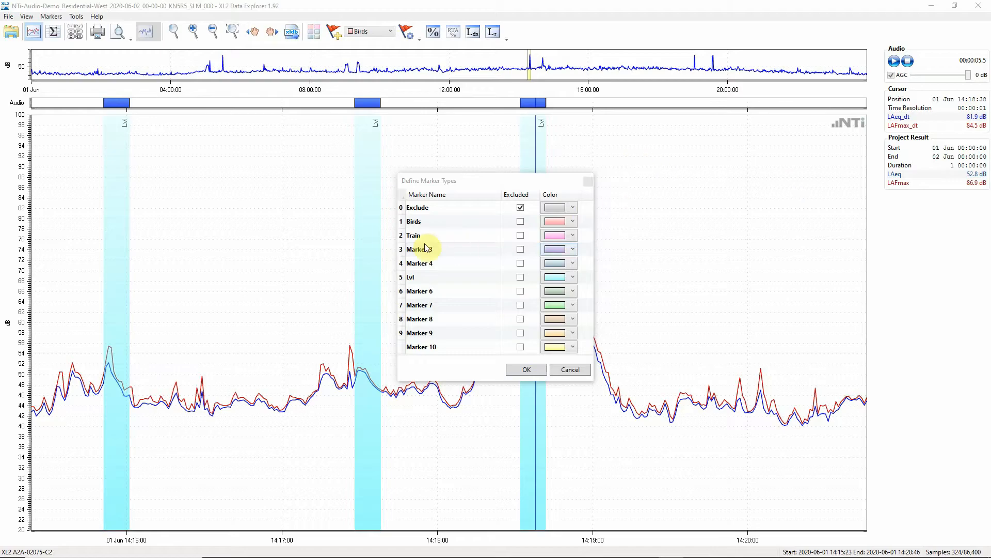
pyautogui.click(521, 236)
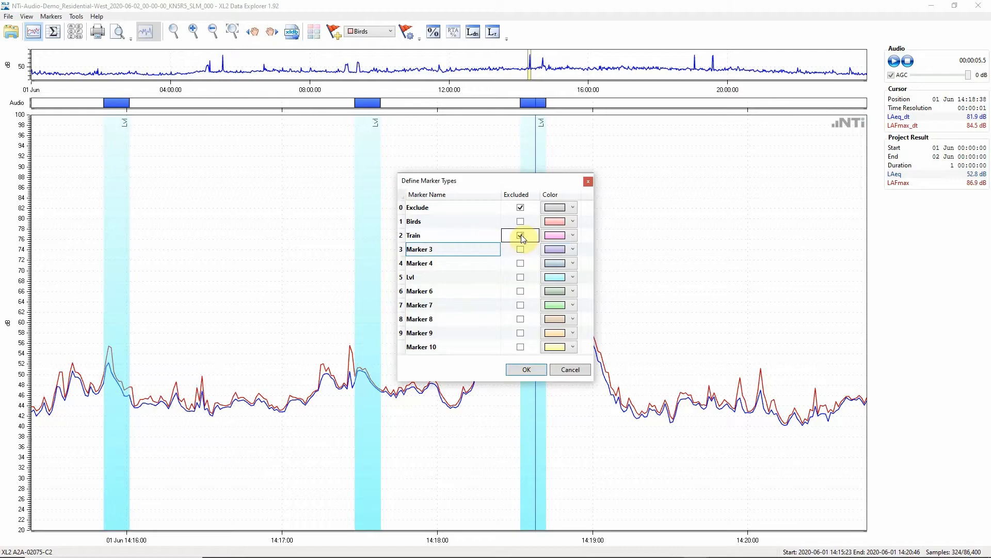
pyautogui.click(527, 370)
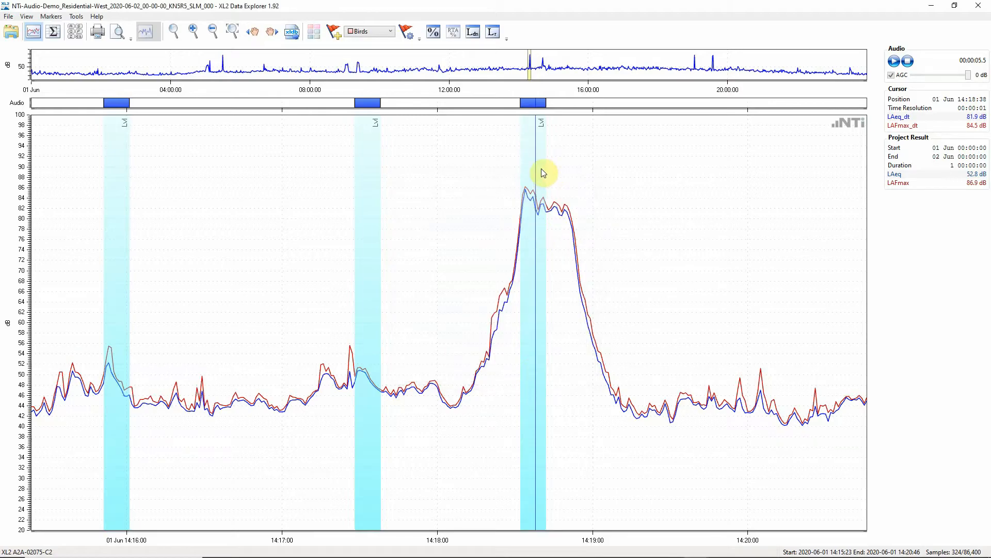
# Mark the loud peak from about 14:18 to 14:19 with a Train marker.
pyautogui.click(356, 32)
pyautogui.click(361, 63)
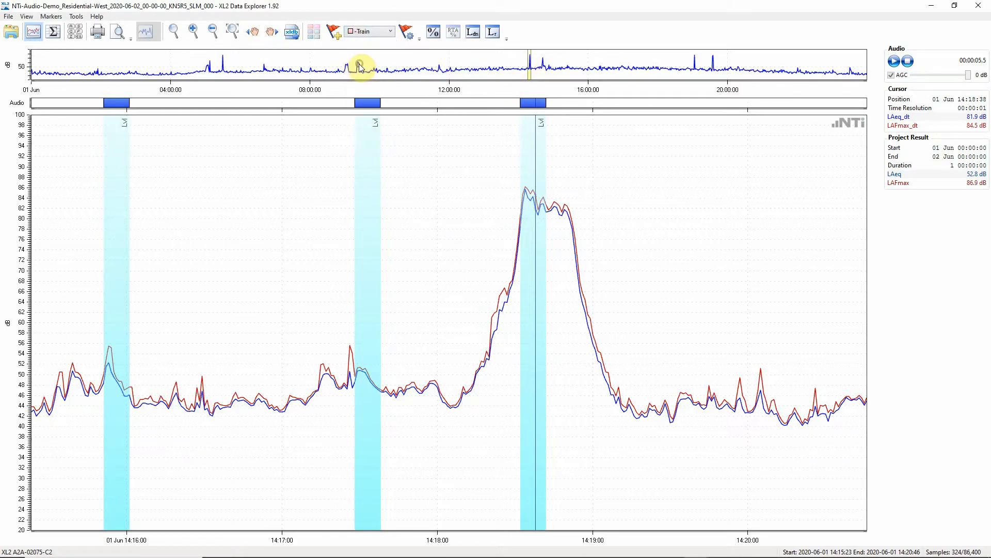
pyautogui.click(335, 33)
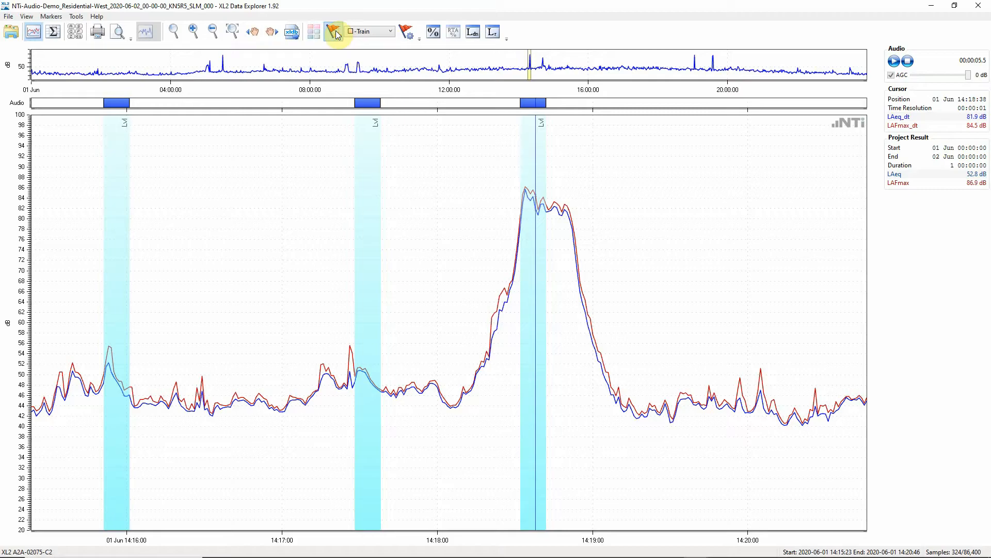
pyautogui.moveTo(489, 341)
pyautogui.mouseDown()
pyautogui.moveTo(624, 345)
pyautogui.moveTo(614, 341)
pyautogui.mouseUp()
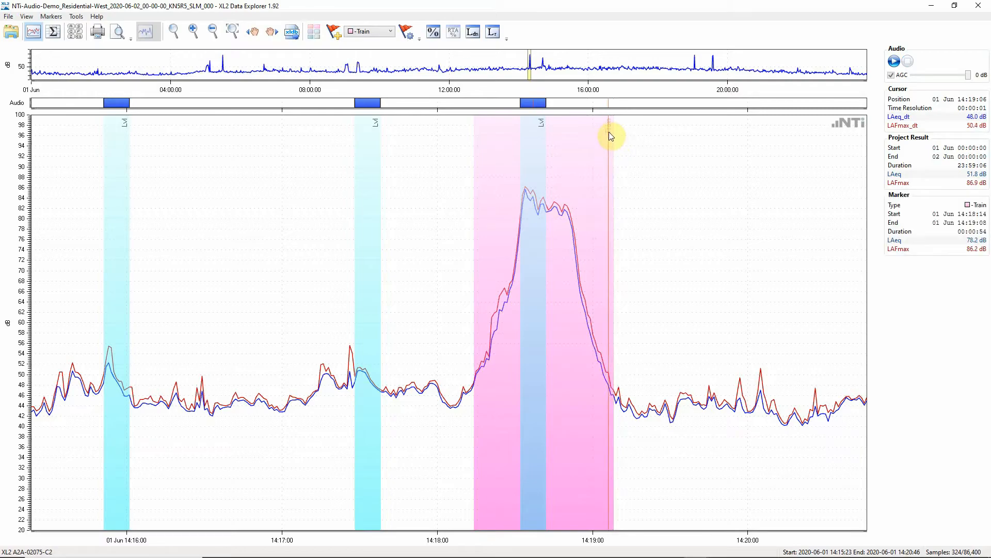
# Delete the three Lvl markers on and to the left of the peak.
pyautogui.rightClick(542, 127)
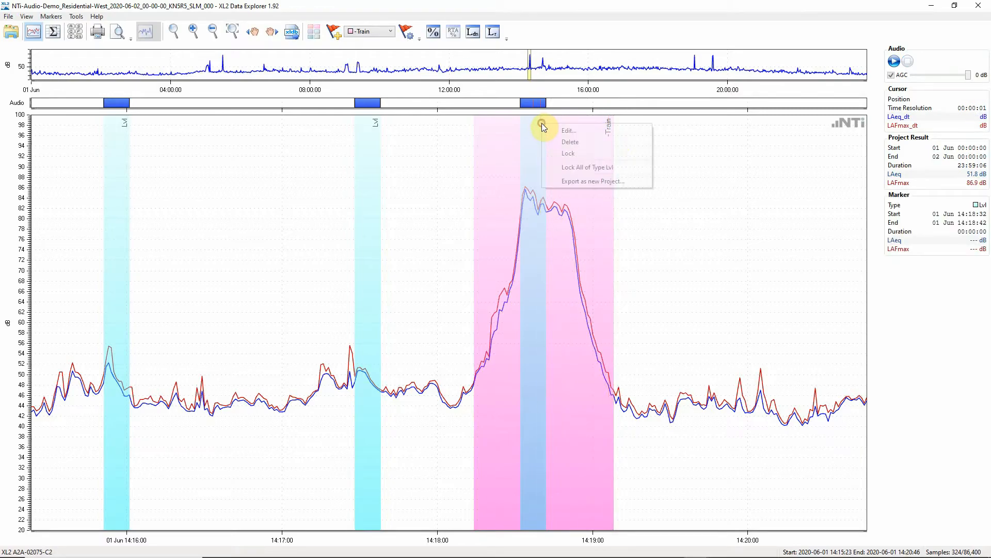
pyautogui.click(571, 144)
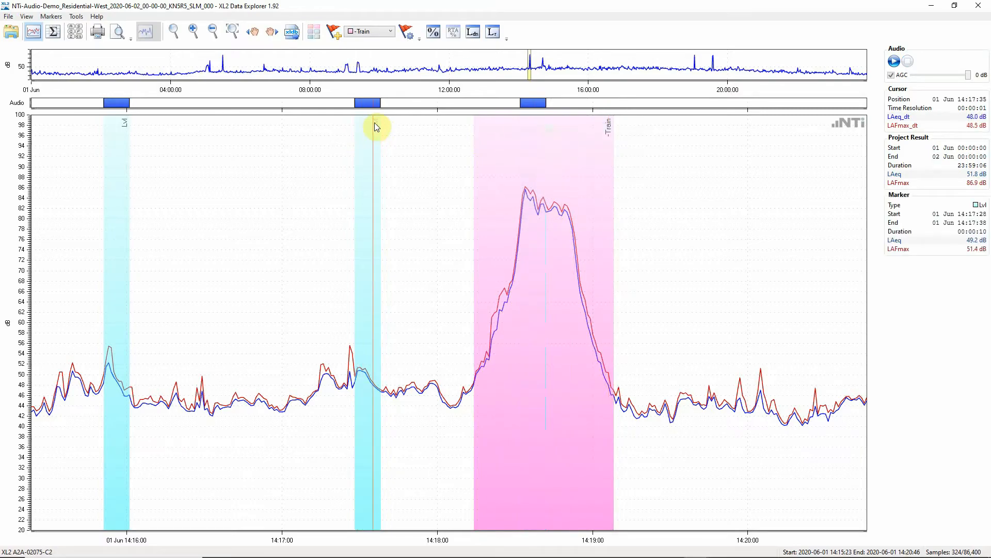
pyautogui.rightClick(375, 123)
pyautogui.click(405, 141)
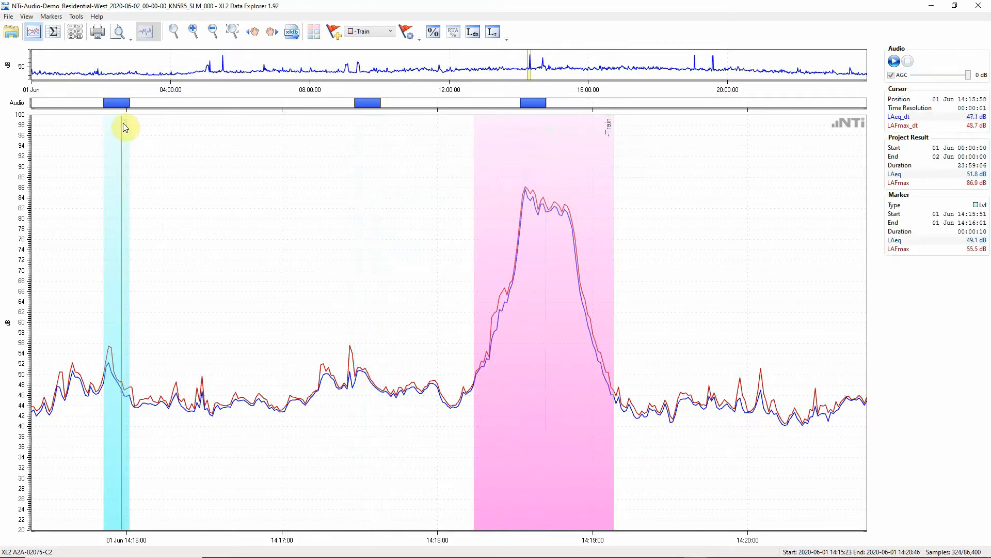
pyautogui.rightClick(125, 123)
pyautogui.click(166, 142)
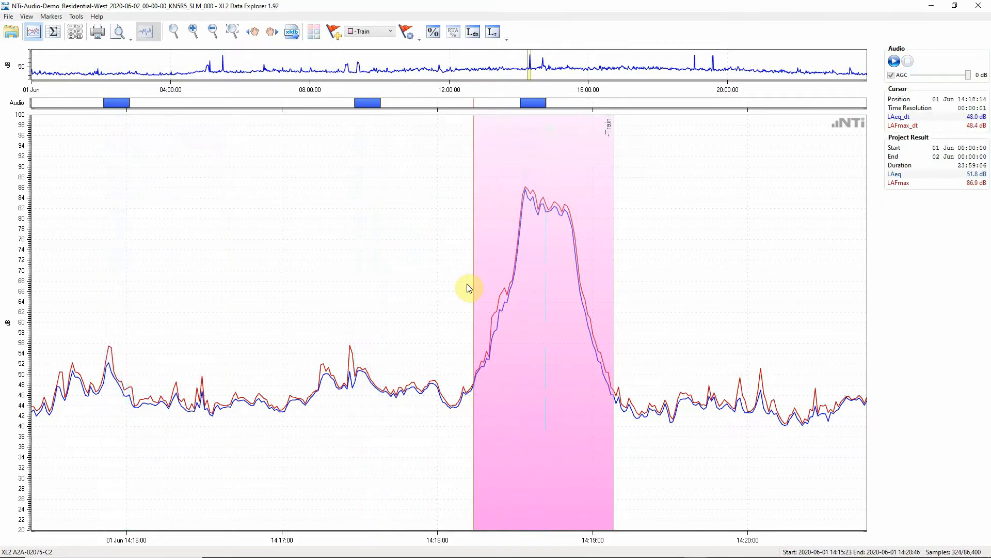
pyautogui.scroll(-5, 448, 297)
# Zoom out to the full 24-hour chart showing the Birds and Train markers.
pyautogui.scroll(-5, 451, 304)
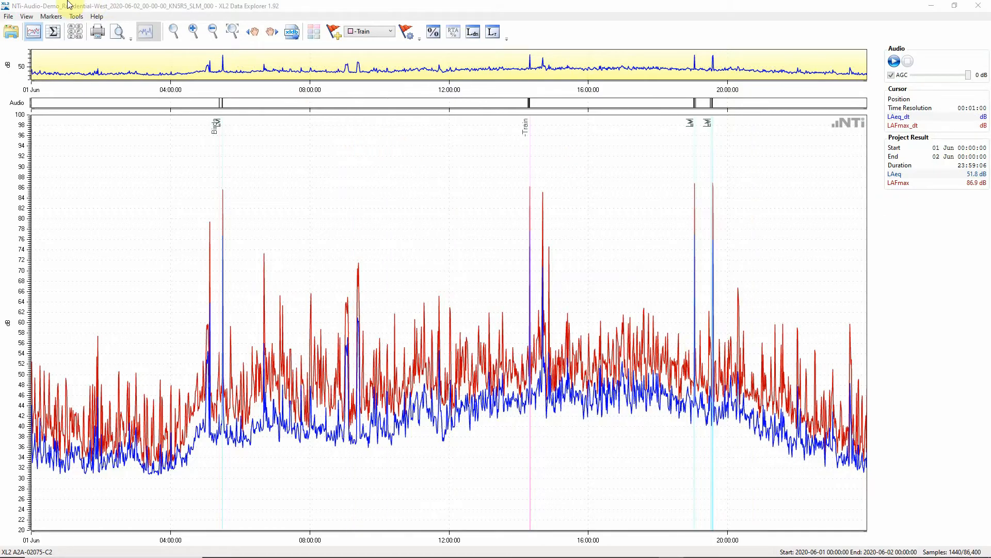
# Set the level setup's audit interval to 60 minutes.
pyautogui.click(74, 32)
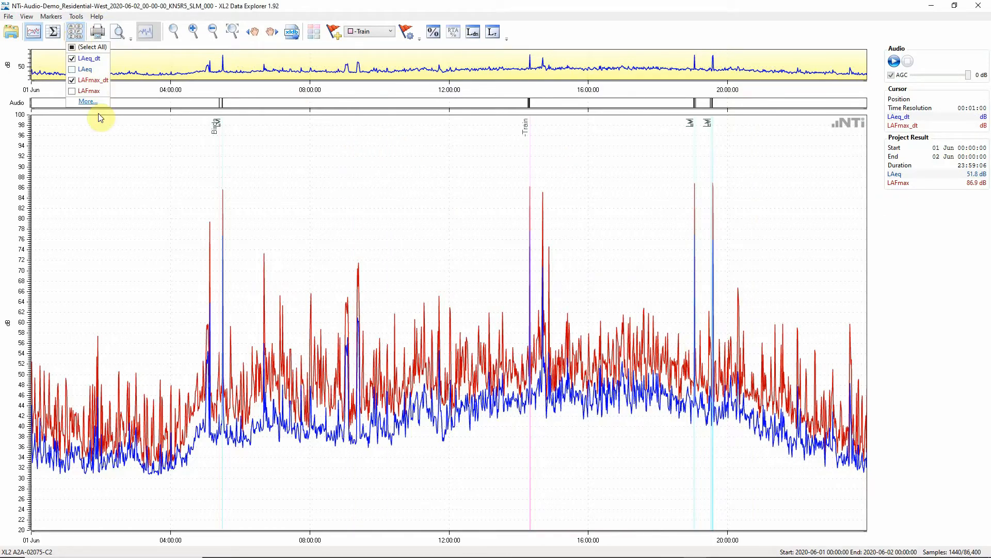
pyautogui.click(87, 102)
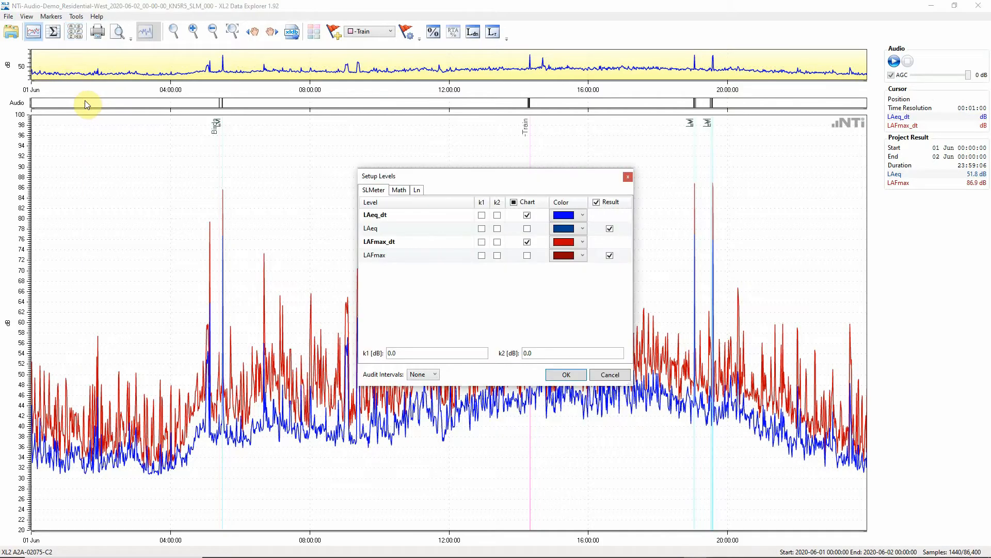
pyautogui.click(432, 374)
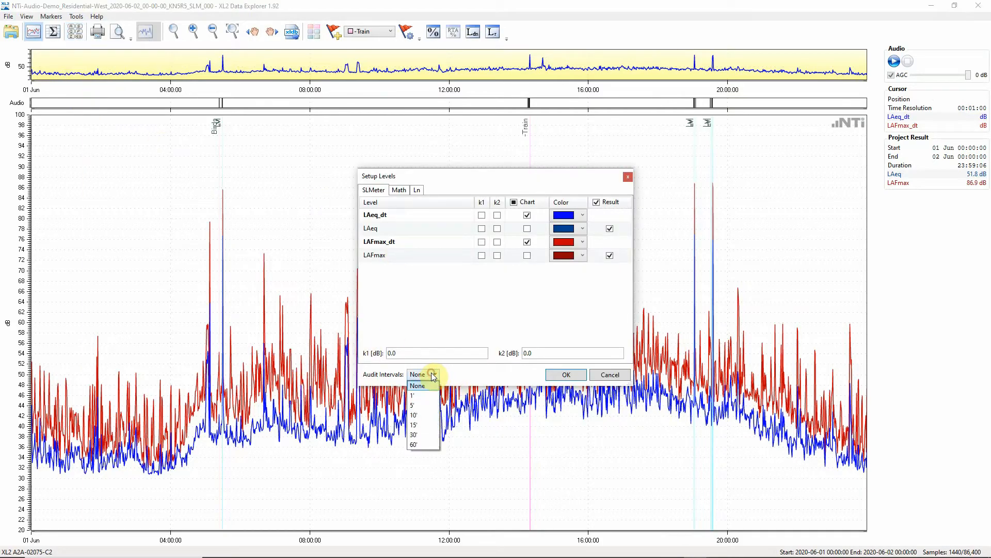
pyautogui.click(423, 446)
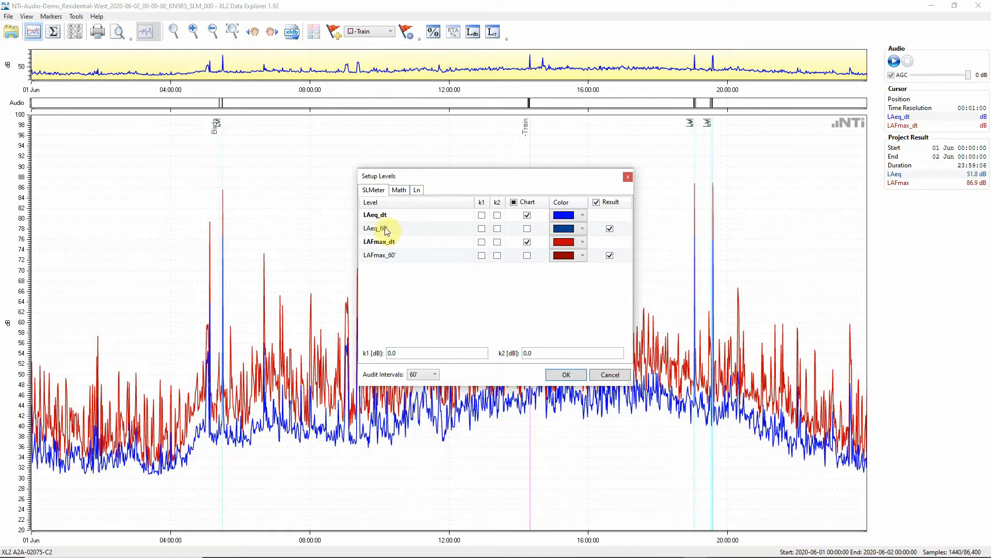
# Chart LAeq_60' instead of LAFmax_dt, apply, and open the report print preview.
pyautogui.click(528, 229)
pyautogui.click(527, 242)
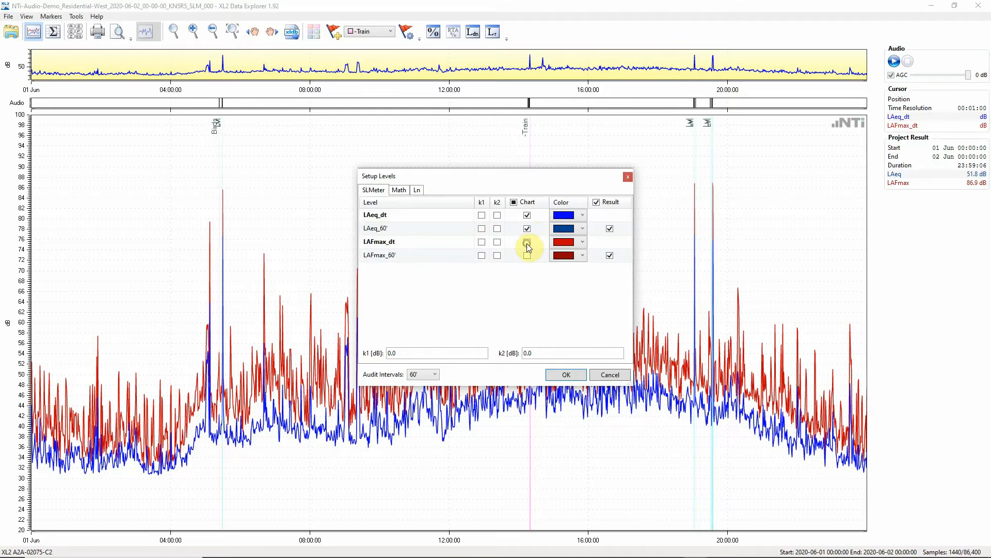
pyautogui.click(567, 376)
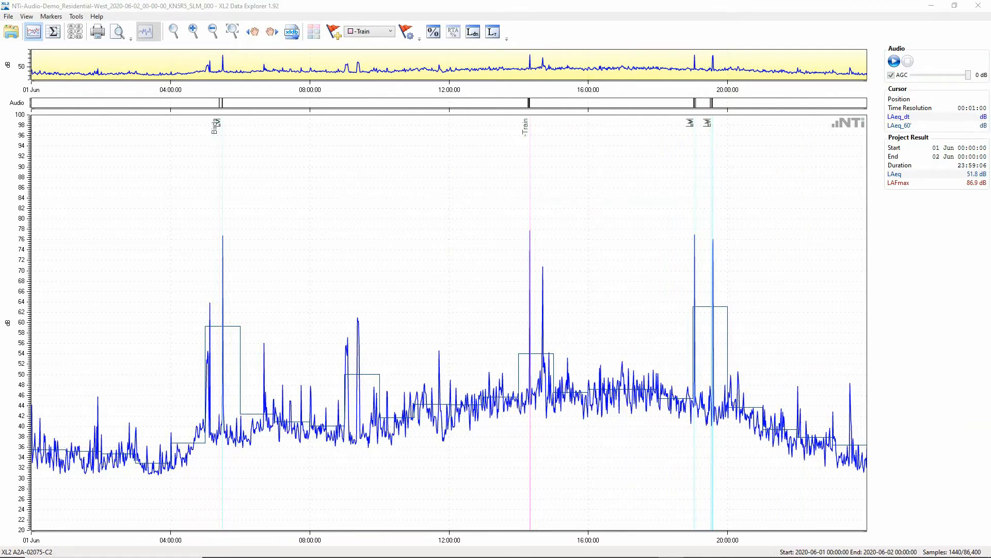
pyautogui.click(117, 35)
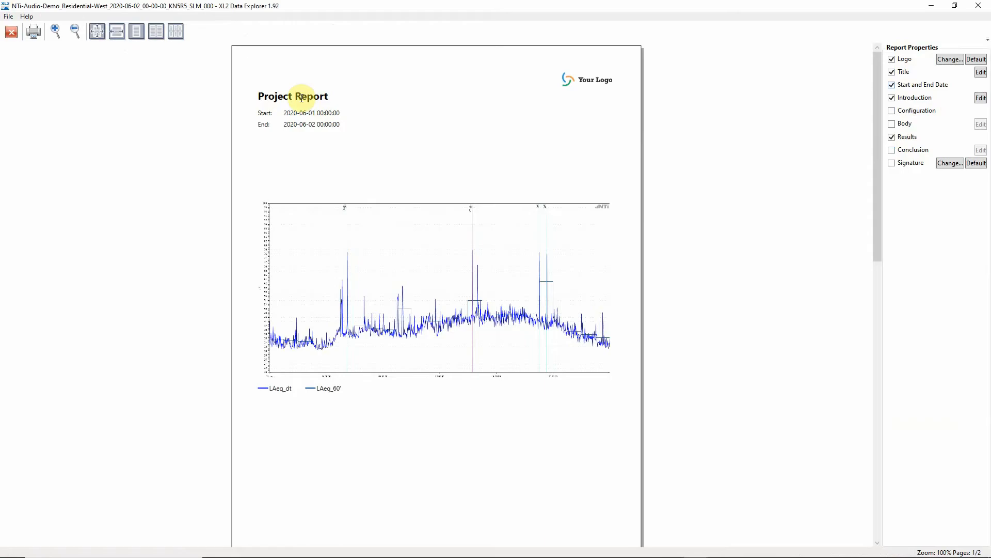
# Retitle the report 'Noise Monitor Report'.
pyautogui.click(263, 95)
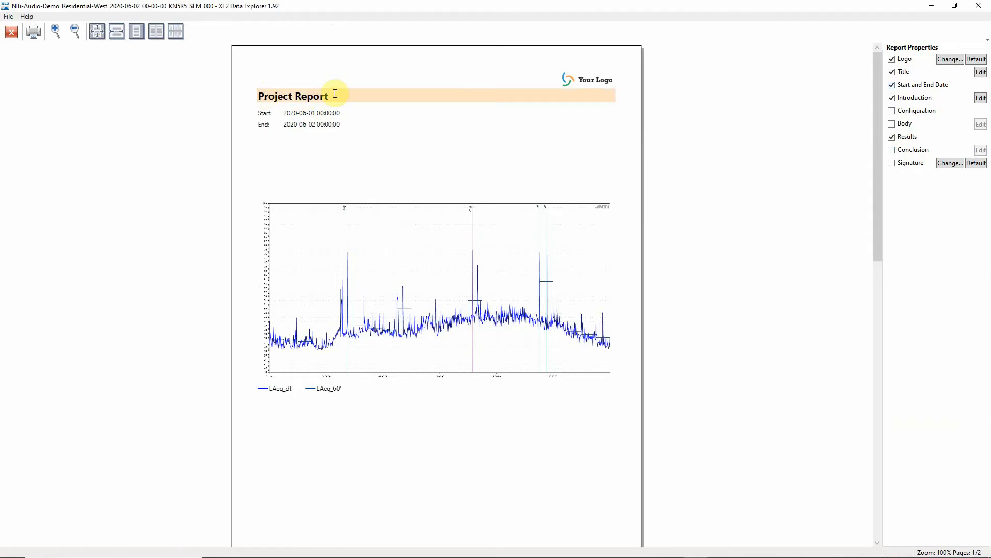
pyautogui.write('Noise Mo')
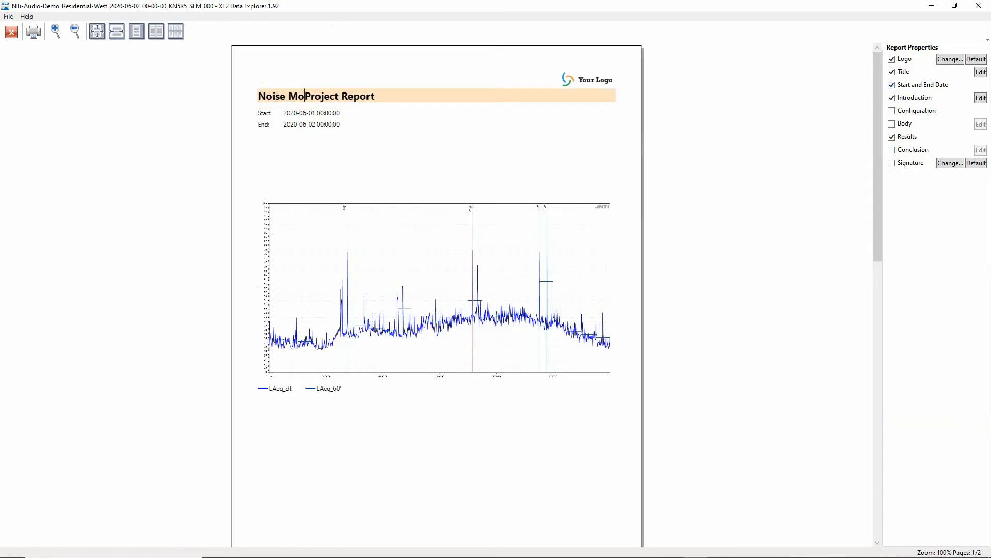
pyautogui.write('nitor')
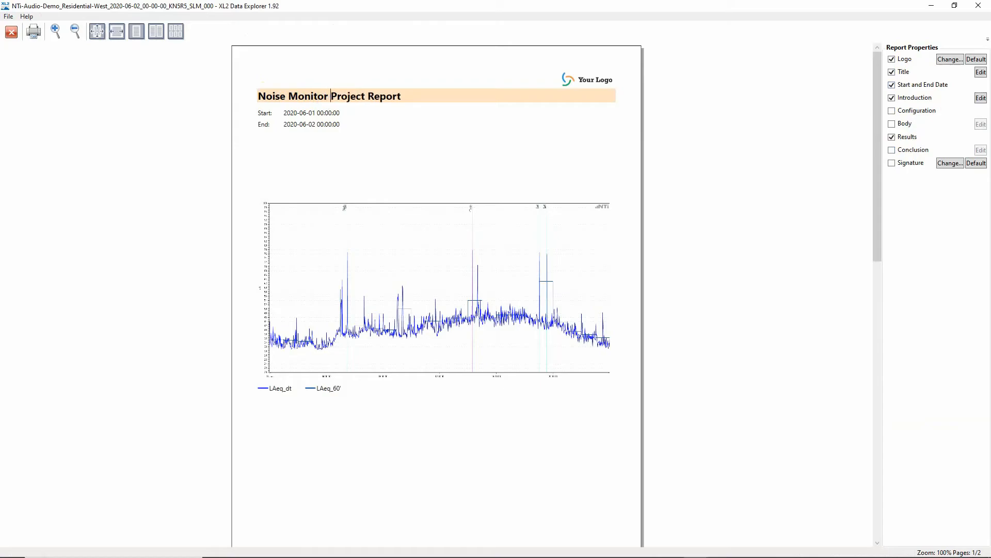
pyautogui.hotkey('ctrl', 'shift', 'Right')
pyautogui.press('Delete')
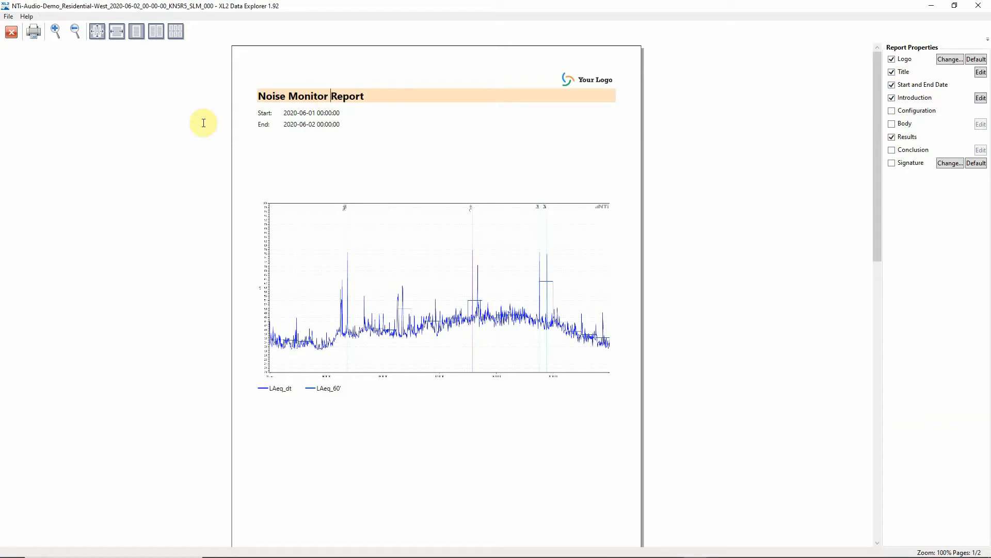
# Paste the introduction about the 24-hour Residential West recording and enable the Body section.
pyautogui.click(316, 146)
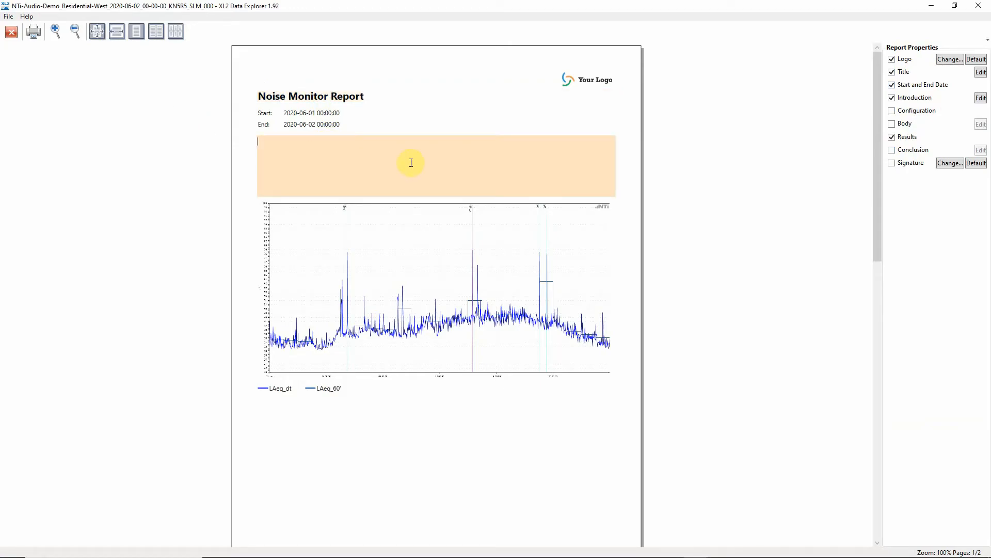
pyautogui.hotkey('alt', 'Tab')
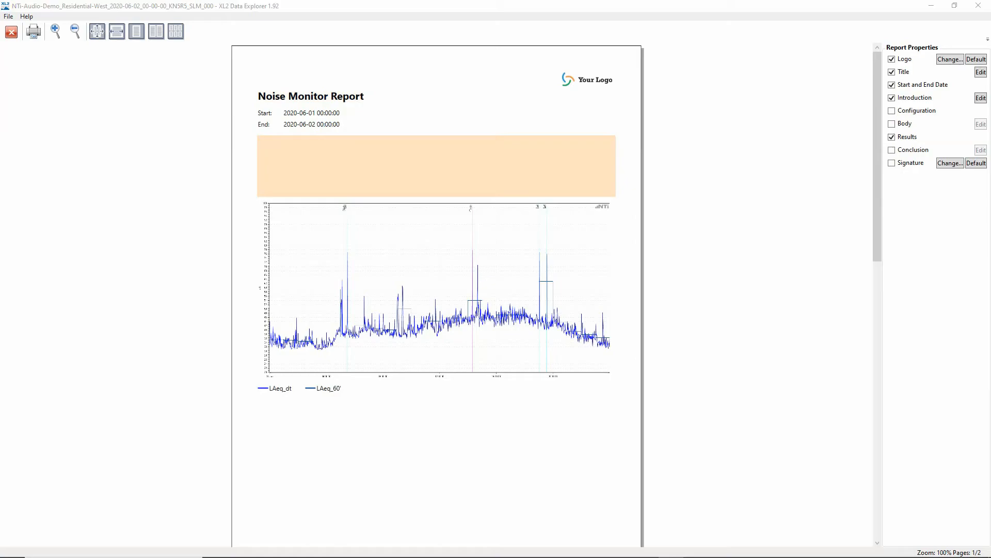
pyautogui.click(327, 156)
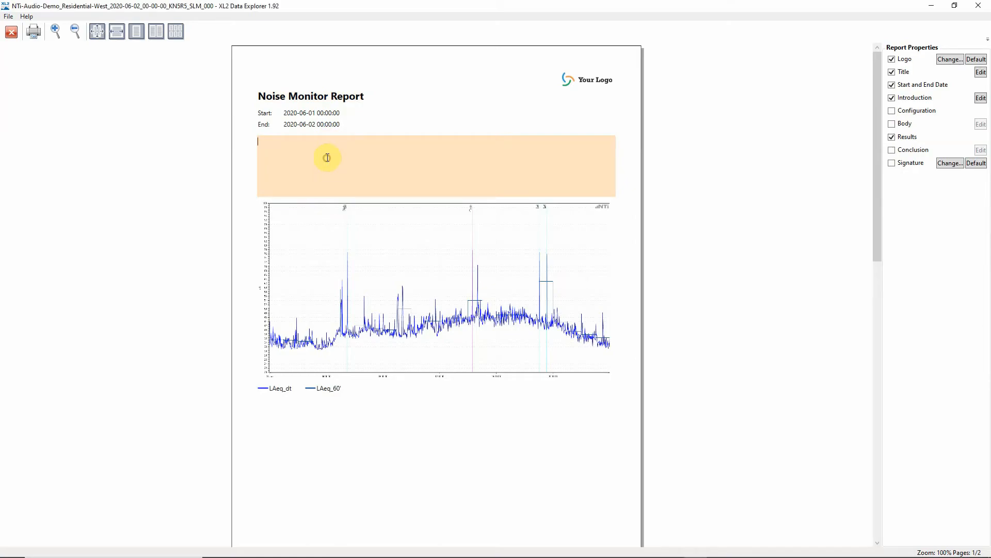
pyautogui.write('The noise')
pyautogui.hotkey('ctrl', 'a')
pyautogui.write('The noise levels at the Residential West demo location were recorded for a 24-hour period on 1st June 2020. The 1-minute and 60-minute LAeq results are shown below.')
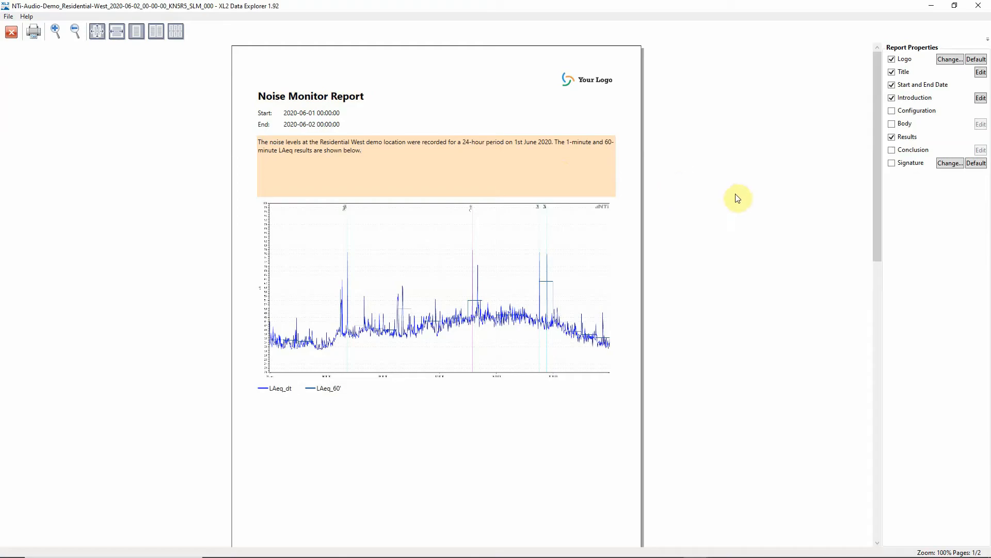
pyautogui.click(892, 124)
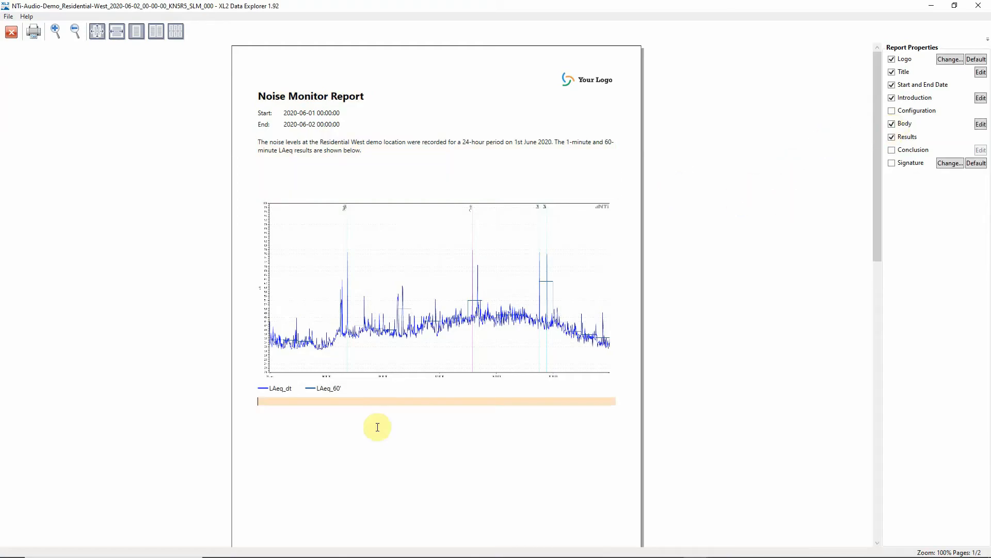
# Enter body text explaining that the graph spikes from passing trains were excluded.
pyautogui.click(360, 401)
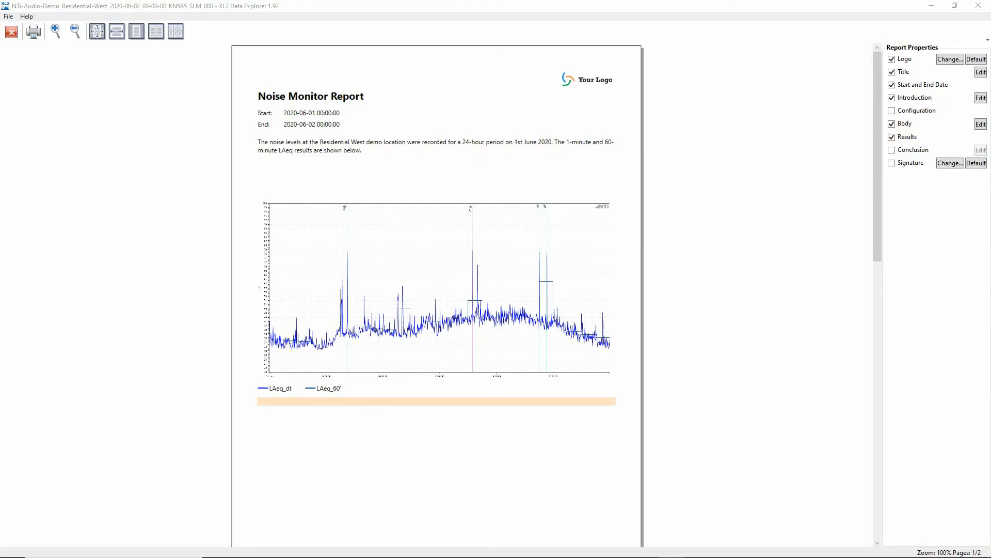
pyautogui.click(350, 401)
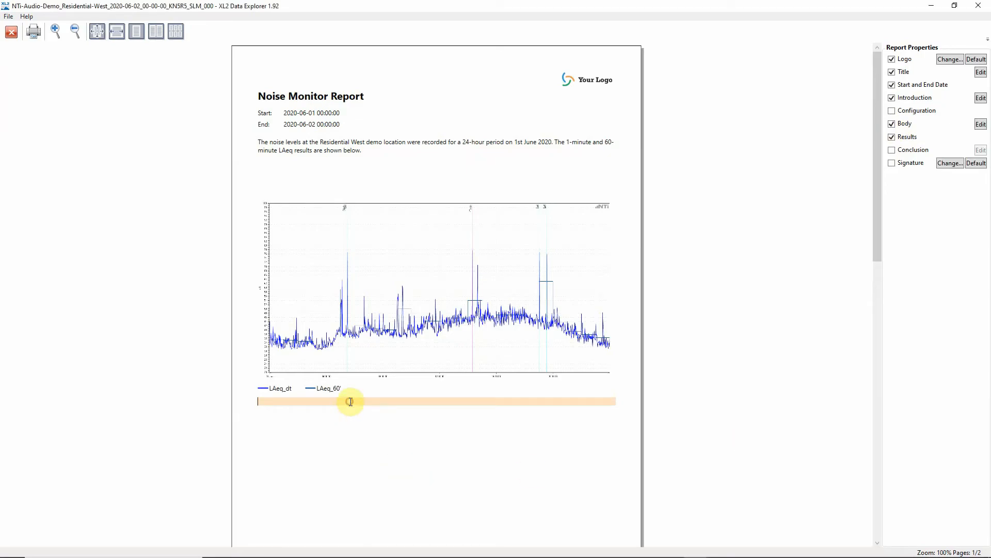
pyautogui.write('The spikes')
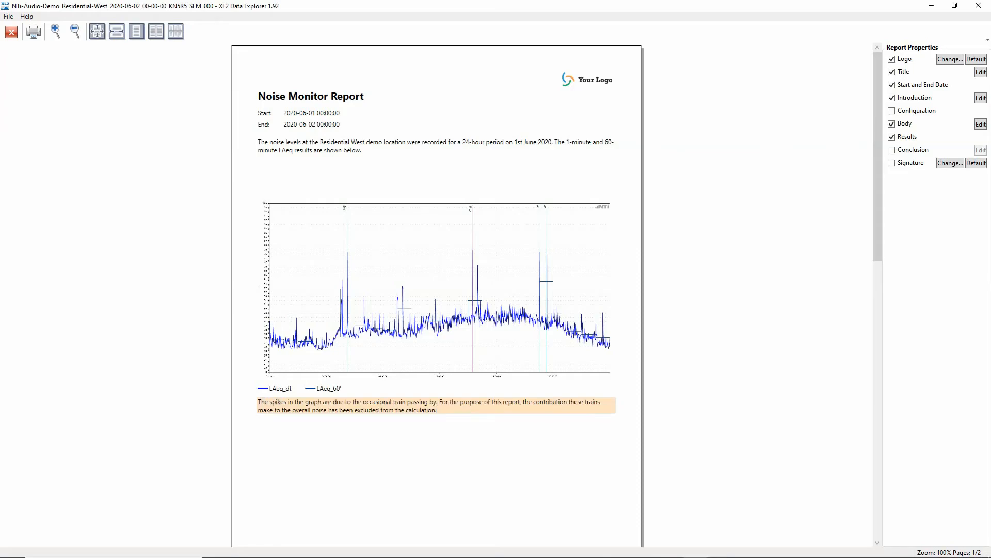
pyautogui.click(701, 403)
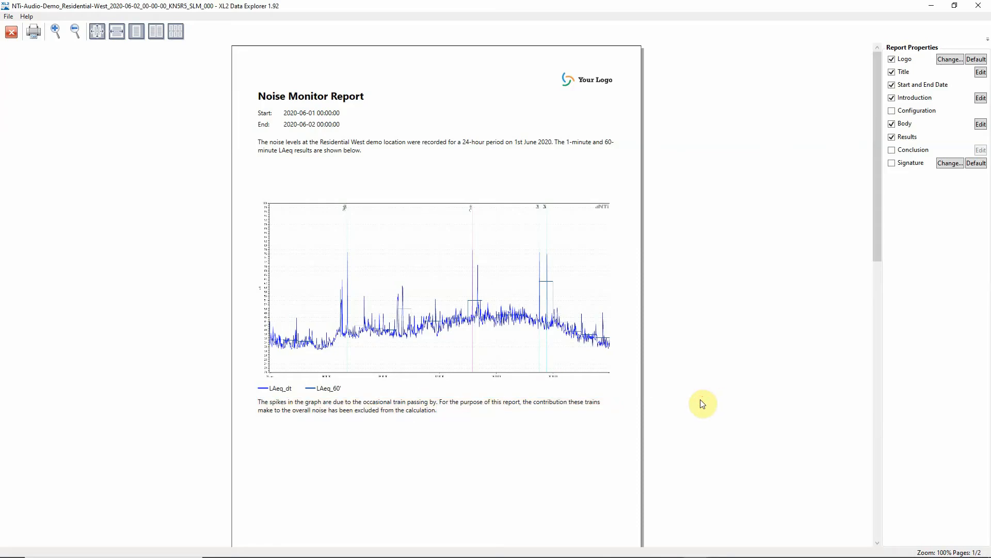
pyautogui.scroll(-4, 702, 403)
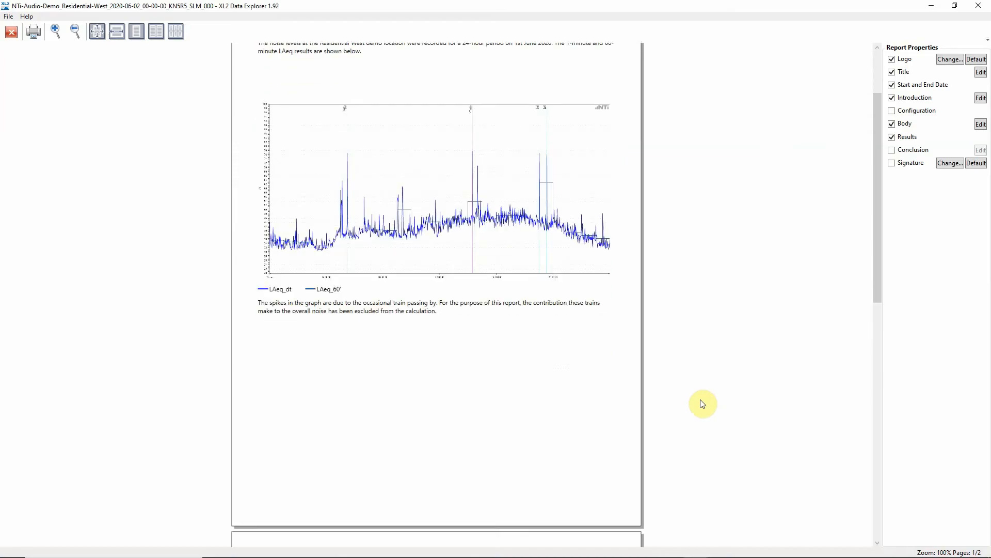
pyautogui.scroll(-2, 702, 404)
# Enable Conclusion and enter a signed note calling the location quiet with no violations.
pyautogui.click(892, 150)
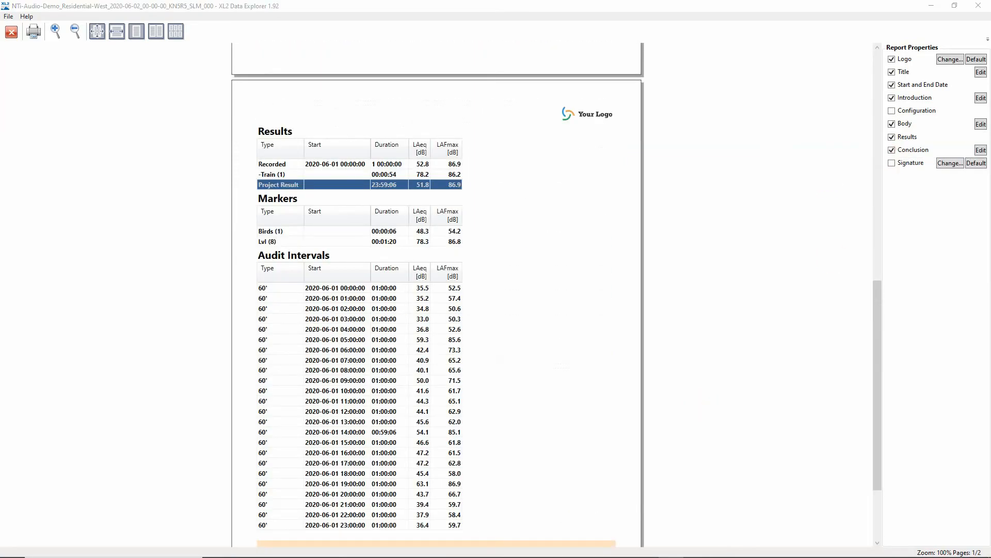
pyautogui.scroll(-2, 629, 413)
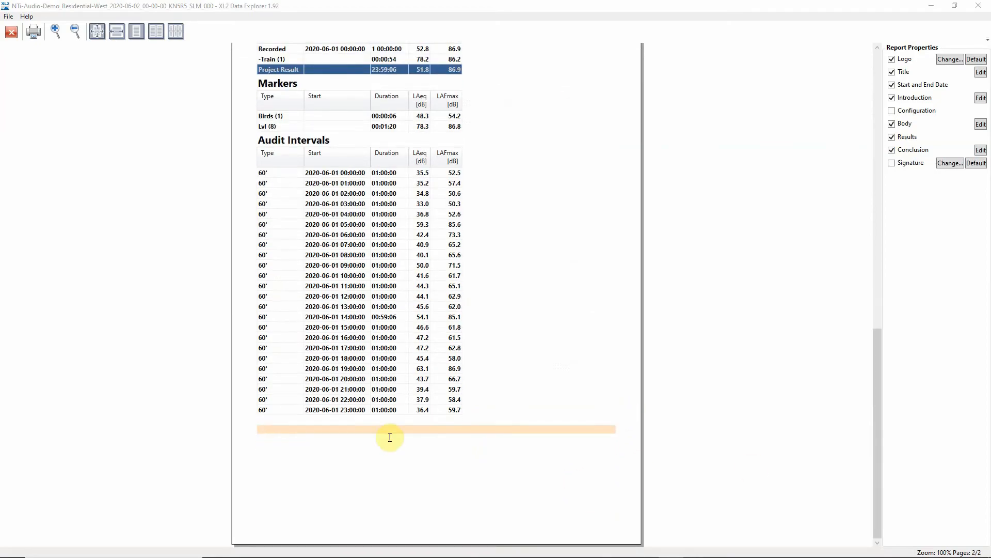
pyautogui.click(381, 430)
pyautogui.write('This is')
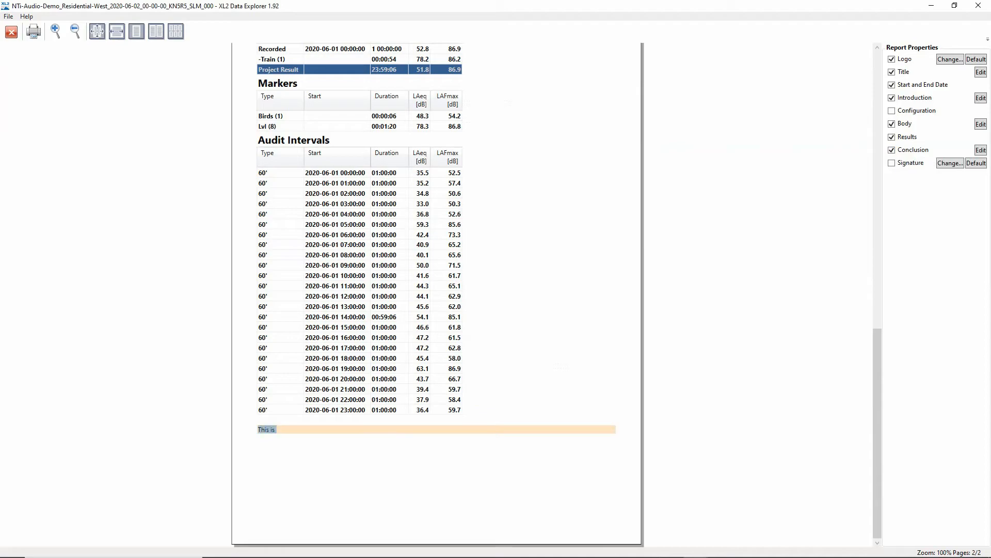
pyautogui.write('a relatively quiet location, with no noise level violations.    ______________________________ Bob Baker')
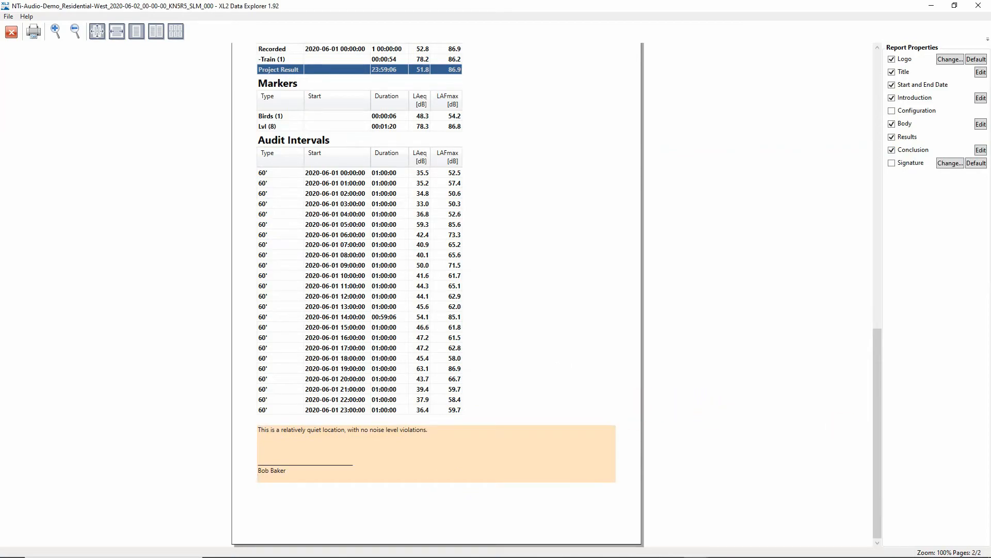
pyautogui.click(737, 309)
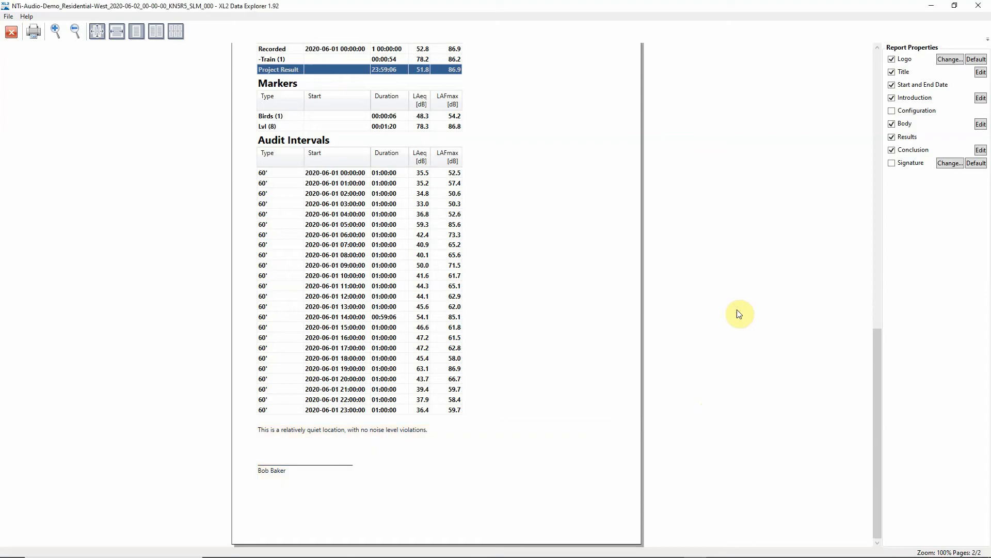
pyautogui.scroll(15, 736, 308)
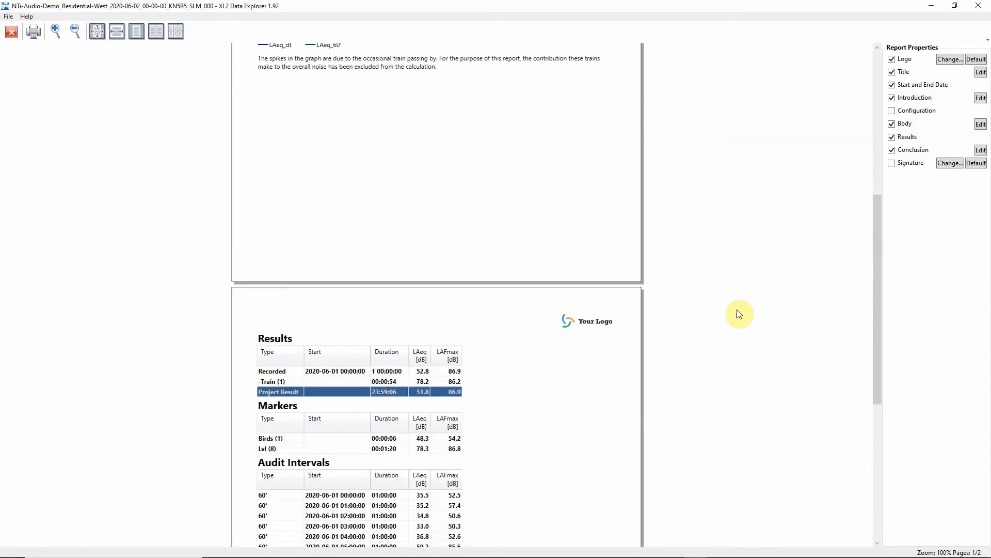
# Scroll back up to the top of the finished report preview.
pyautogui.scroll(5, 737, 310)
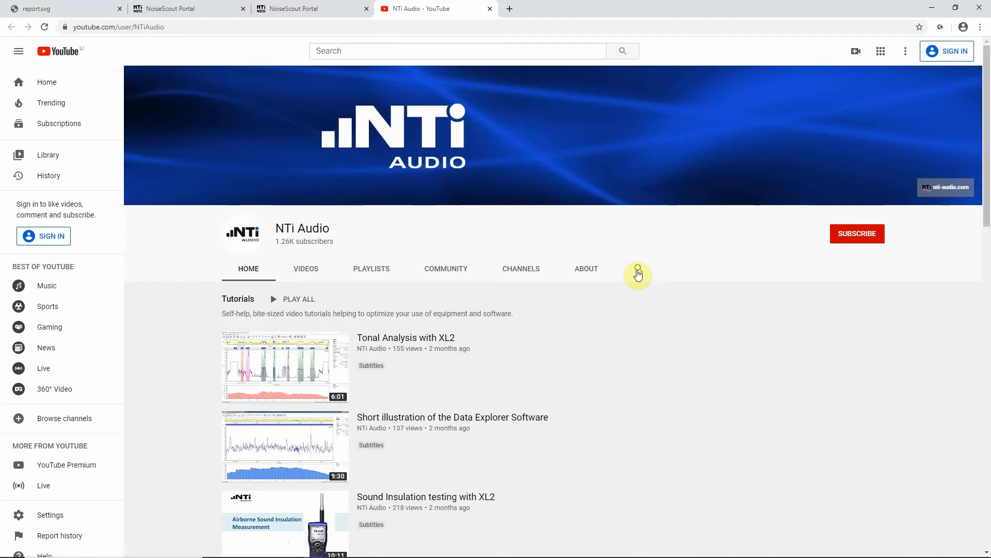
# Search the NTi Audio channel for 'Data explorer', then replace the query with 'noisescout'.
pyautogui.click(639, 273)
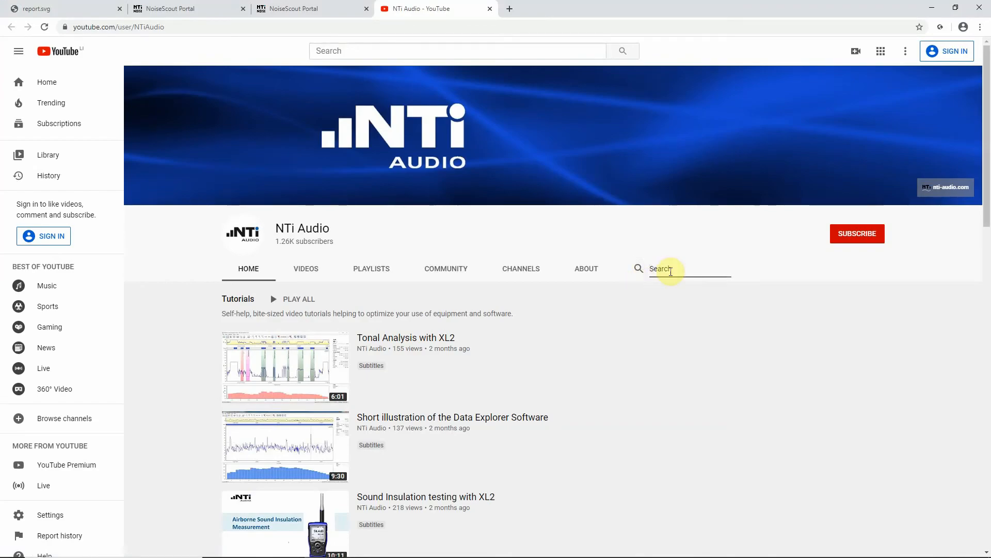
pyautogui.write('Data explorer')
pyautogui.press('Return')
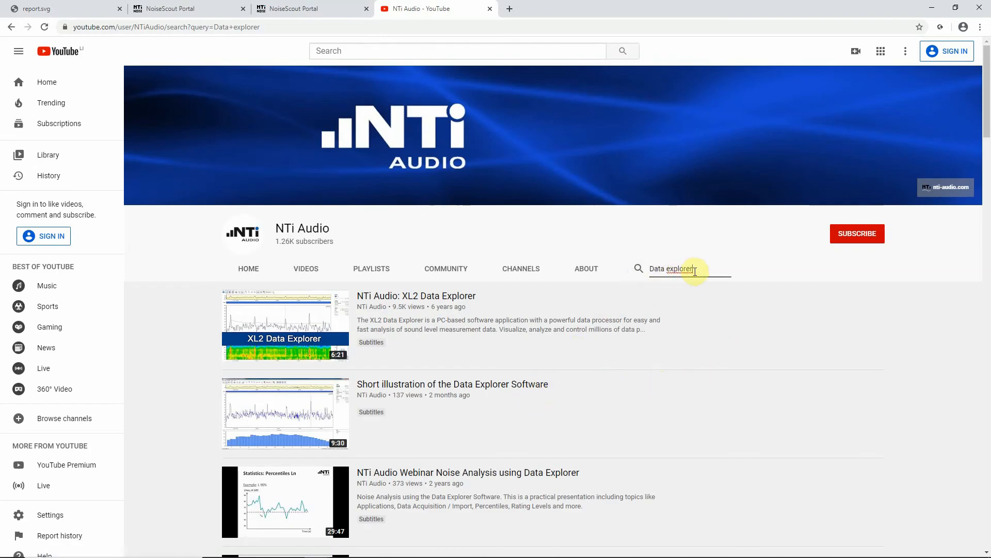
pyautogui.moveTo(701, 269); pyautogui.dragTo(648, 269)
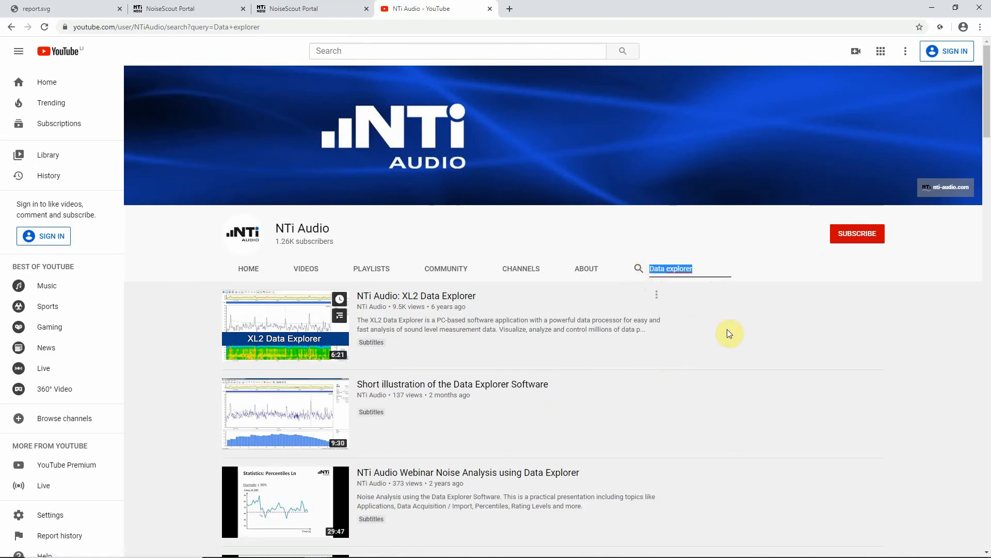
pyautogui.write('noisescout')
pyautogui.press('Return')
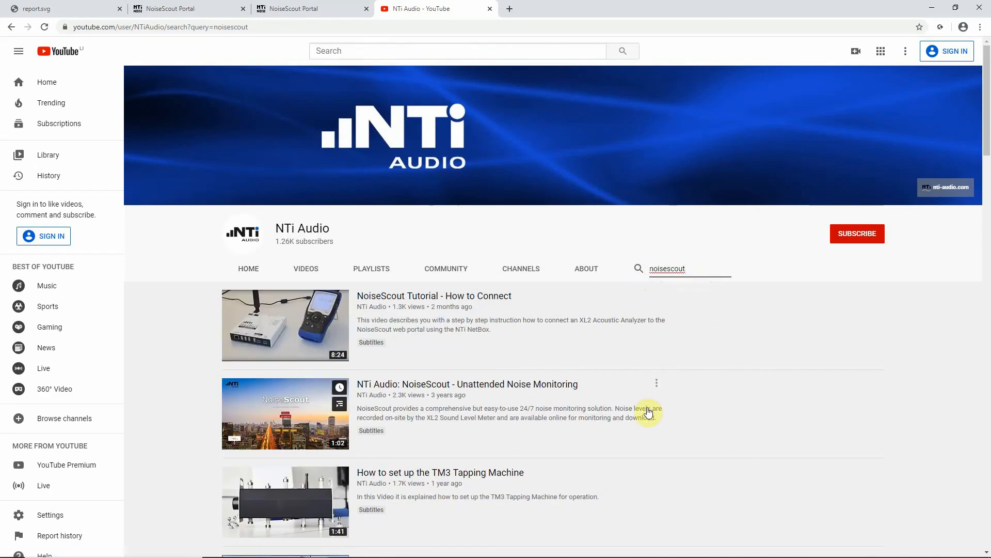